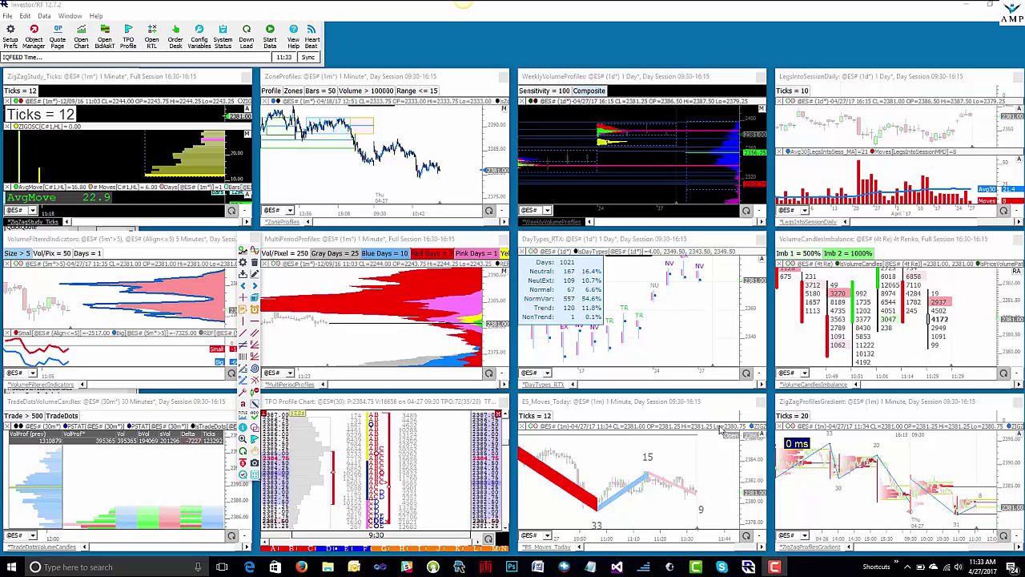
Set the Blue Days profile period of the MultiPeriodProfiles chart to 7.
key("F11")
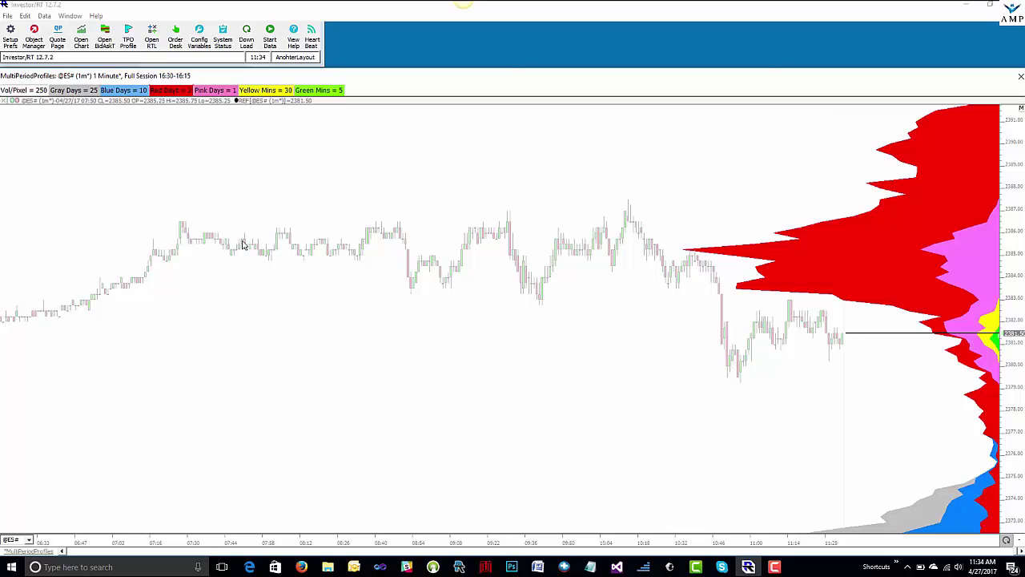
scroll(457, 377, "down", 5)
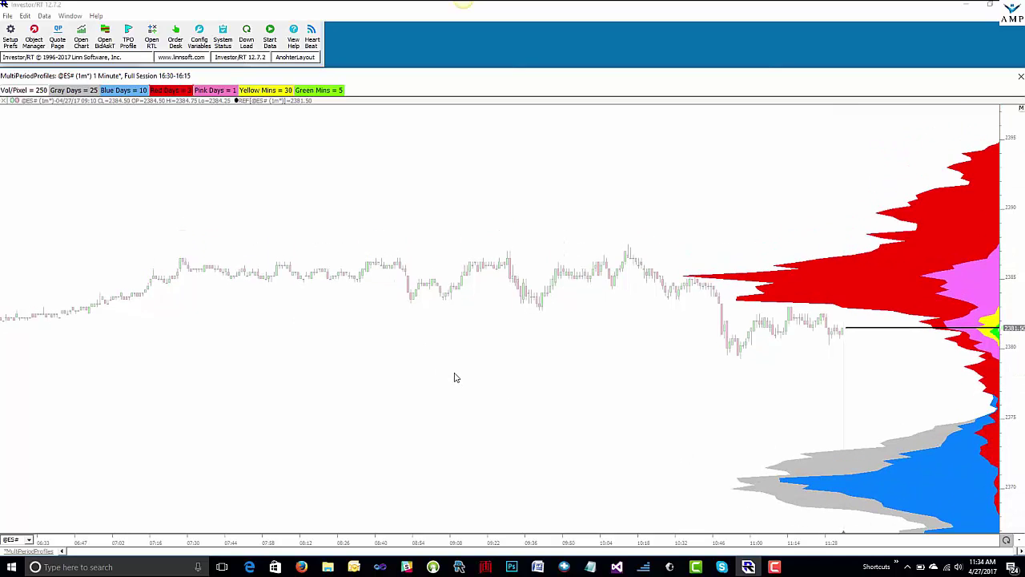
scroll(453, 374, "down", 3)
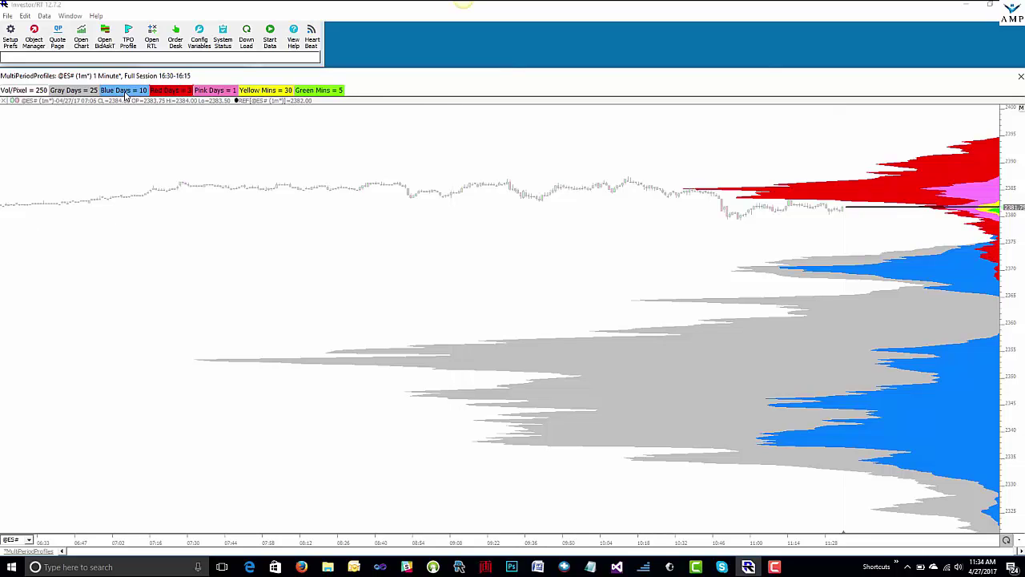
left_click(125, 93)
type("7")
key("Return")
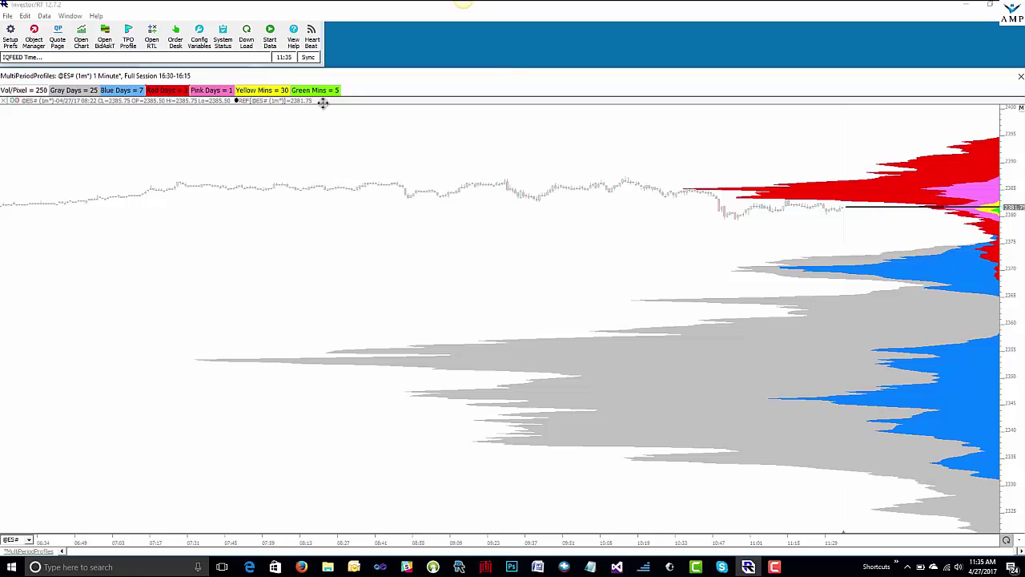
Set the MultiPeriodProfiles chart's Vol/Pixel variable to 500.
left_click(19, 91)
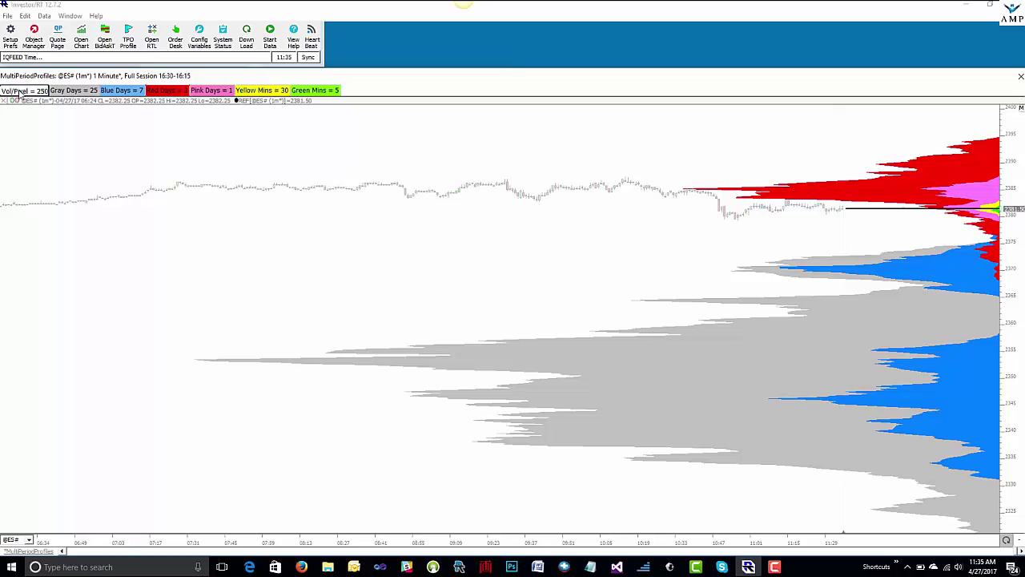
type("500")
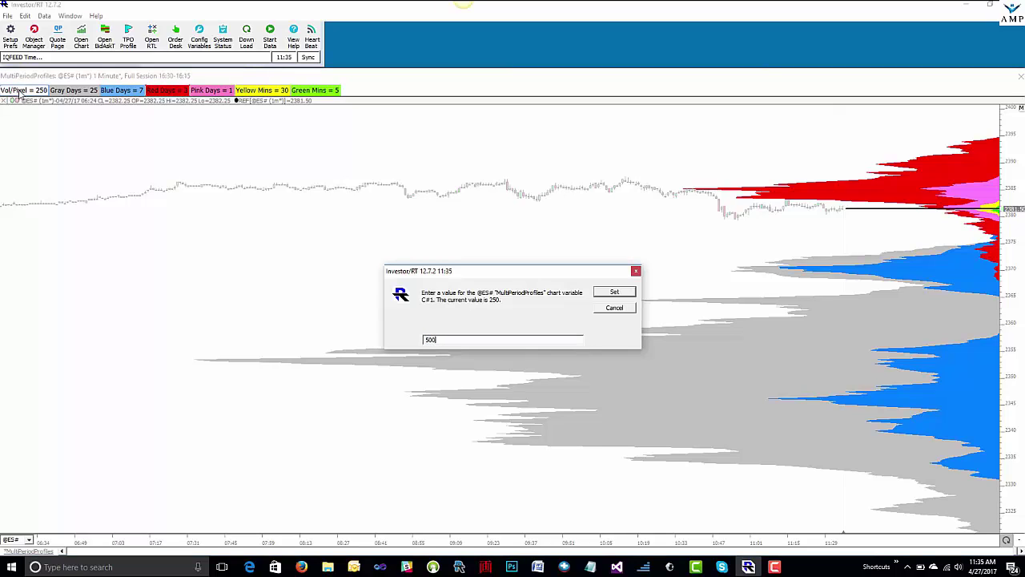
key("Return")
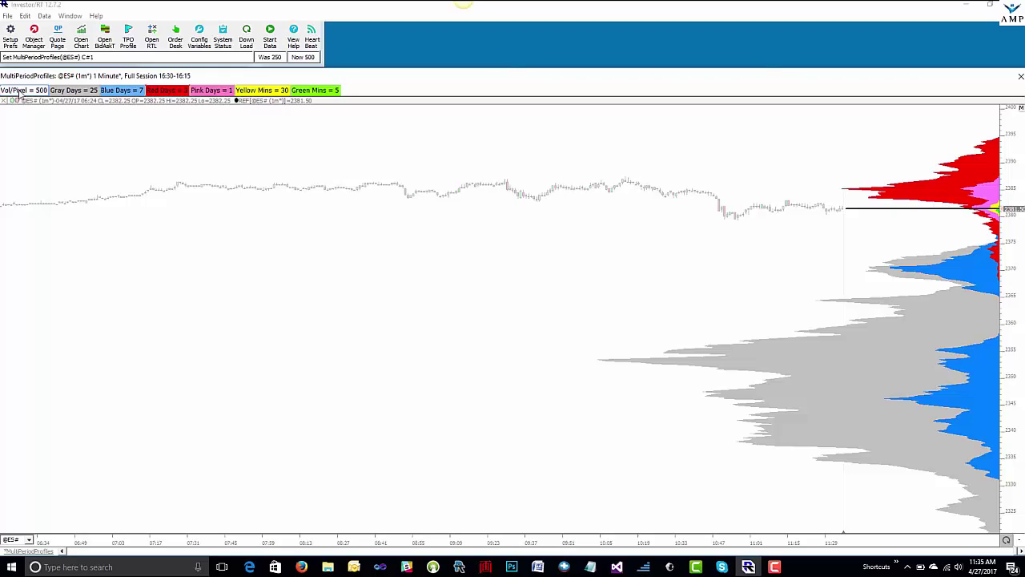
Set the Sensitivity variable of the WeeklyVolumeProfiles chart to 50.
key("F11")
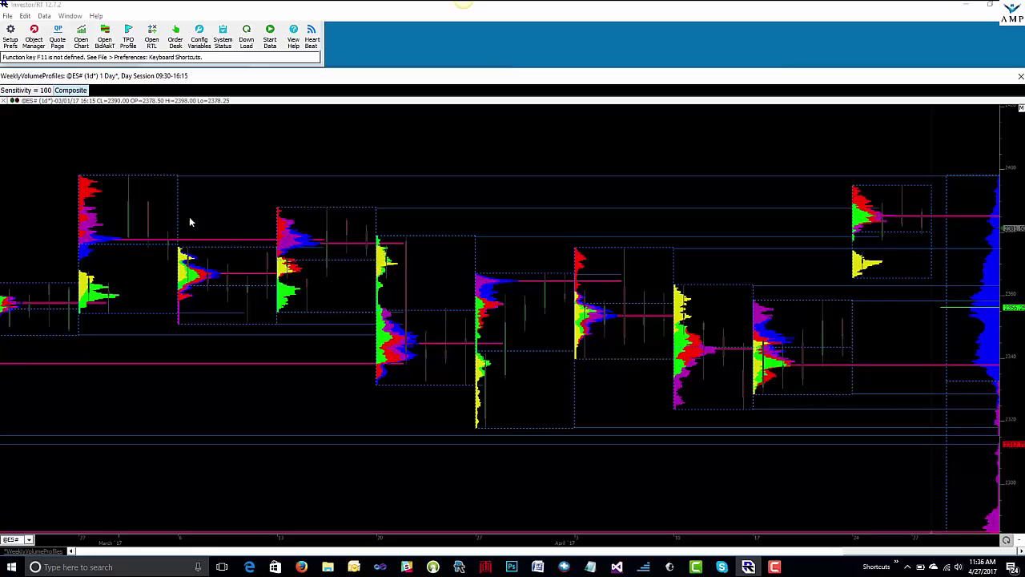
scroll(351, 154, "up", 2)
scroll(348, 156, "up", 3)
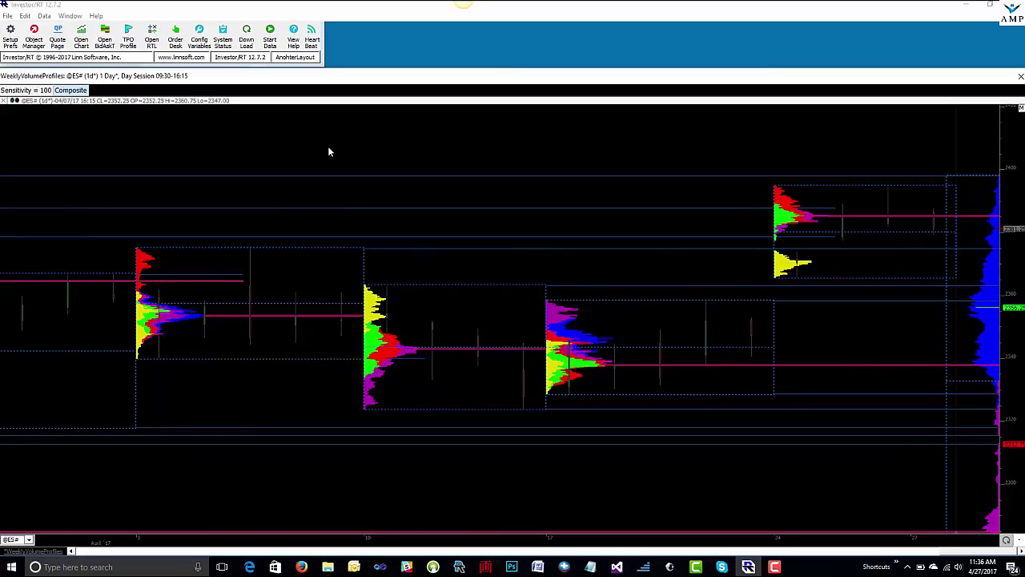
key("F11")
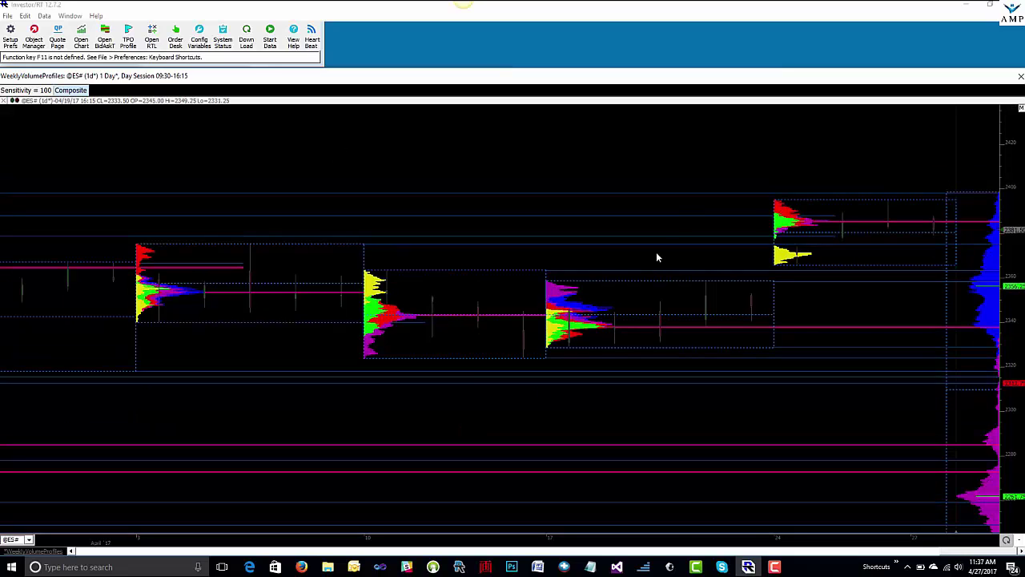
scroll(680, 263, "down", 10)
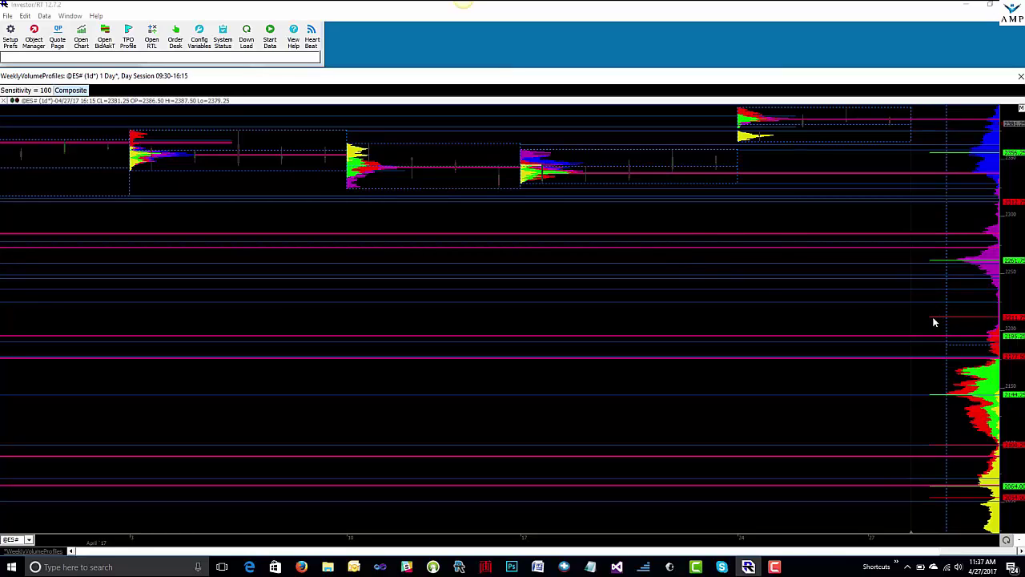
left_click(39, 90)
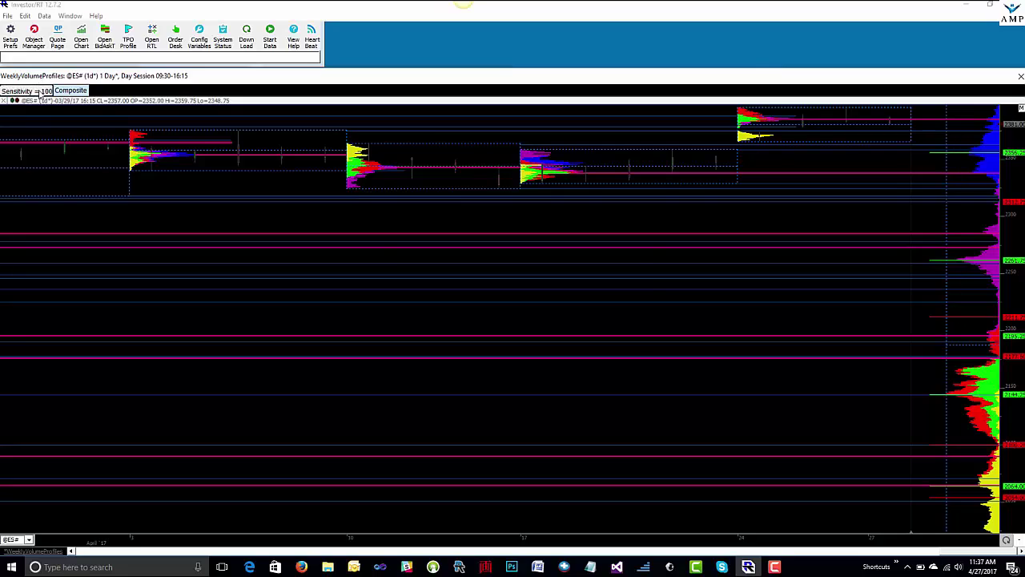
type("50")
key("Return")
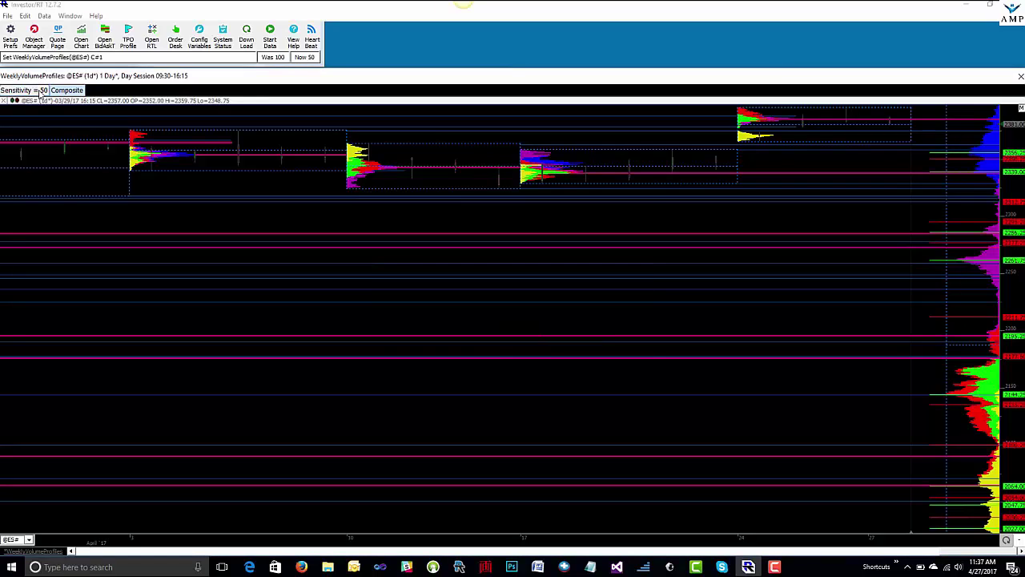
Set the WeeklyVolumeProfiles chart's Sensitivity to 200.
left_click(39, 90)
type("200")
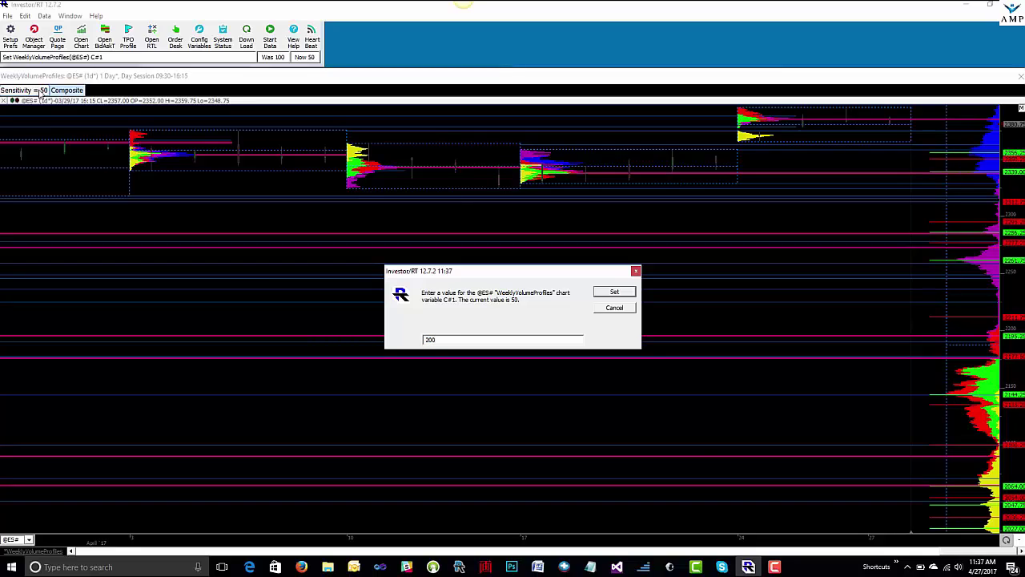
key("Return")
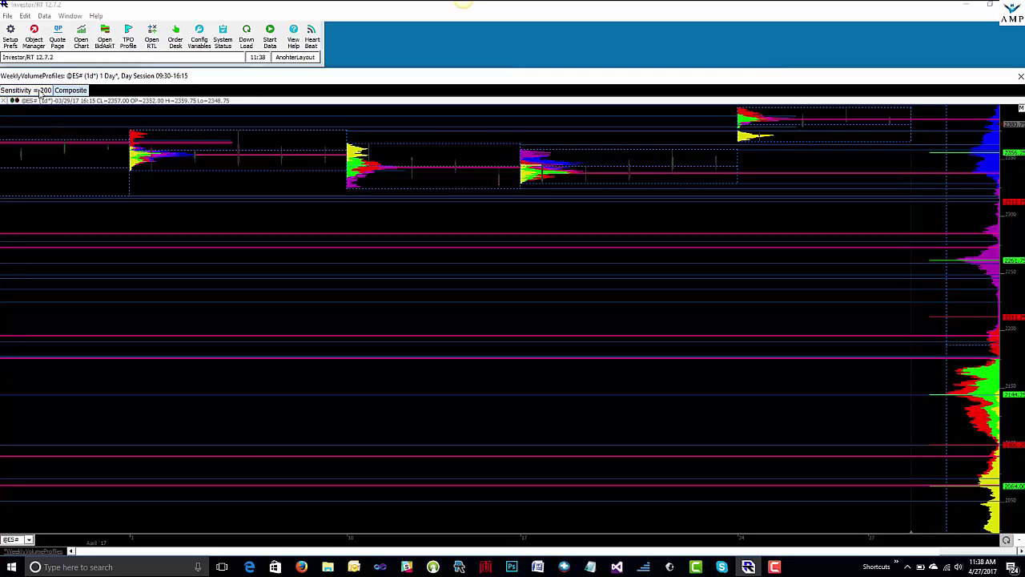
key("F11")
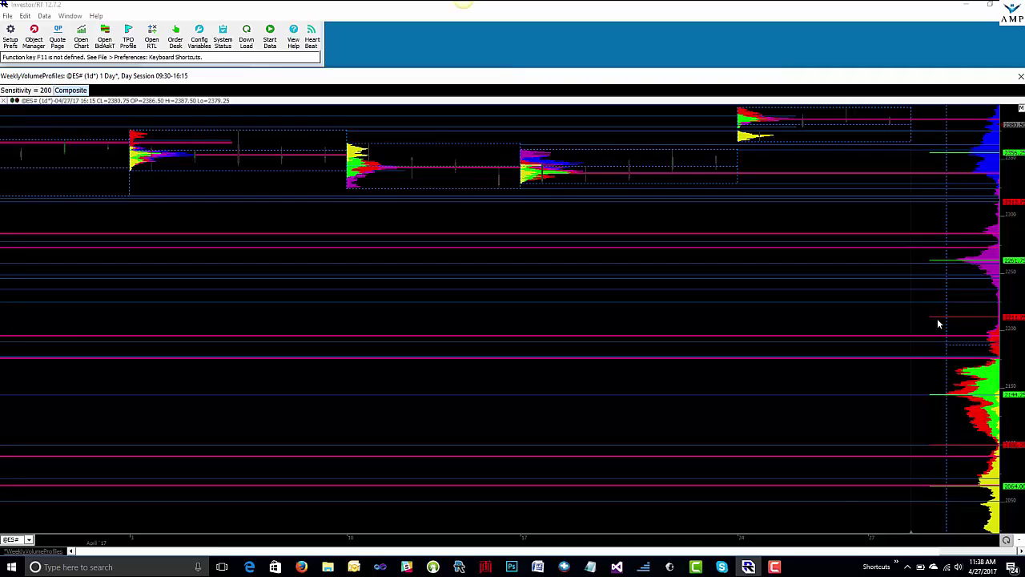
Return the weekly chart to automatic price scaling and show the statistics box on the composite profile.
key("a")
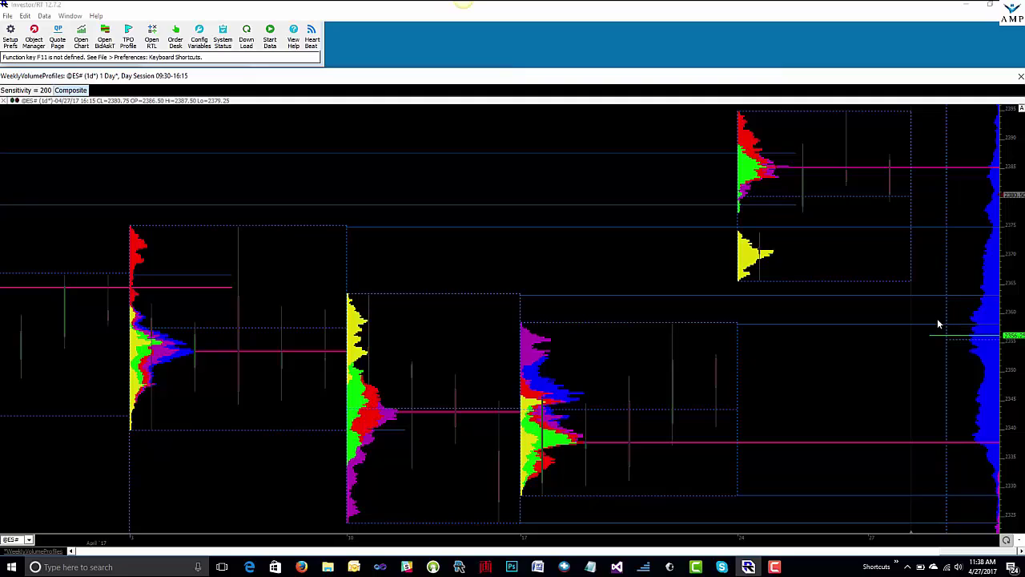
left_click(906, 313)
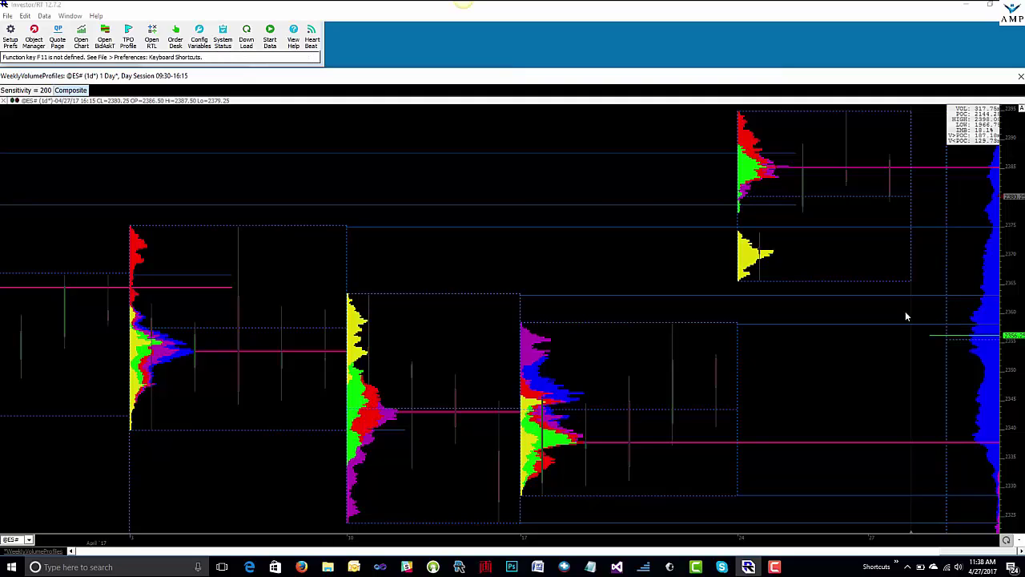
left_click(77, 92)
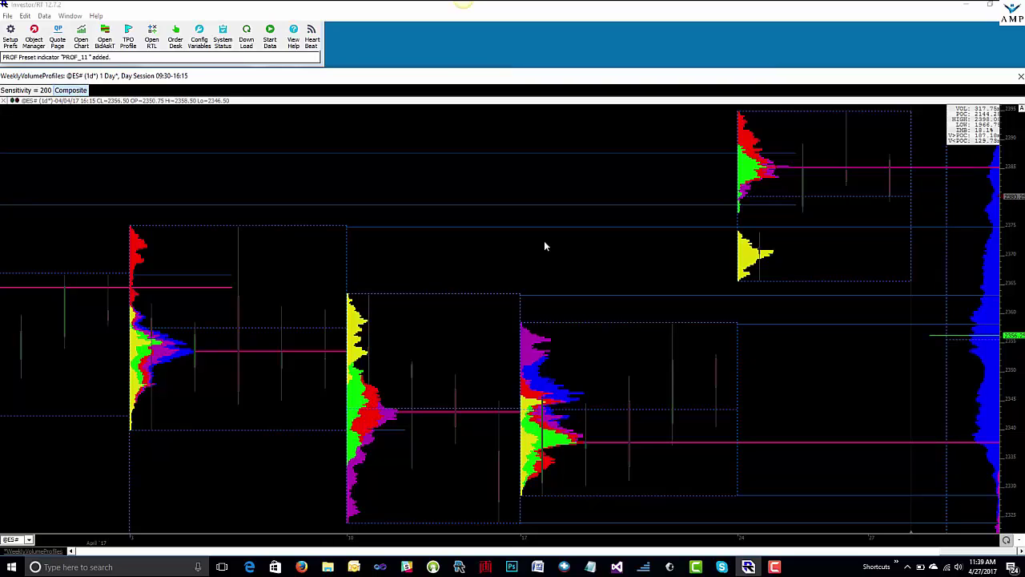
Add a PROF button for the weekly volume profiles and use it to switch the profiles off and on.
right_click(785, 286)
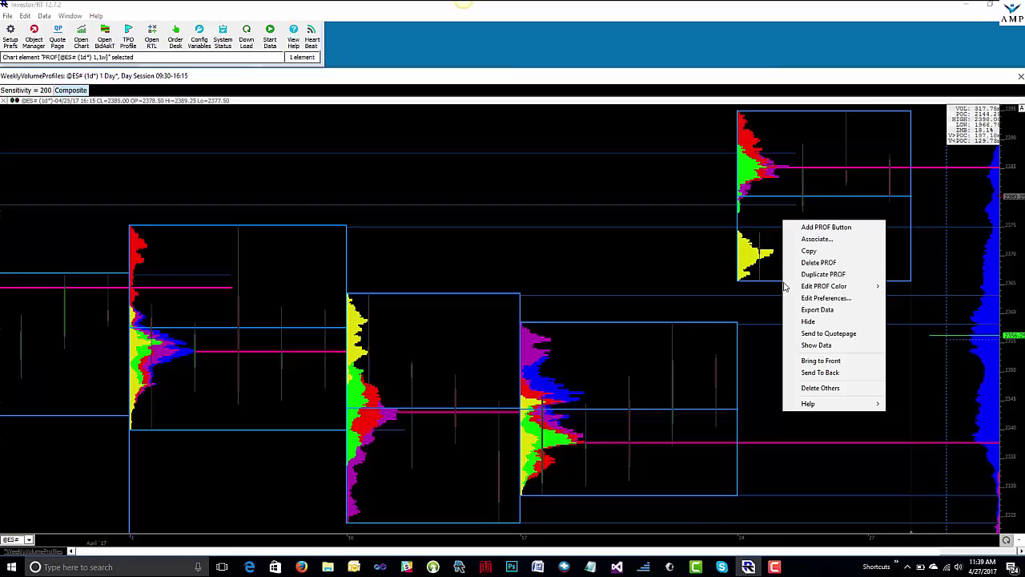
left_click(825, 227)
left_click(98, 90)
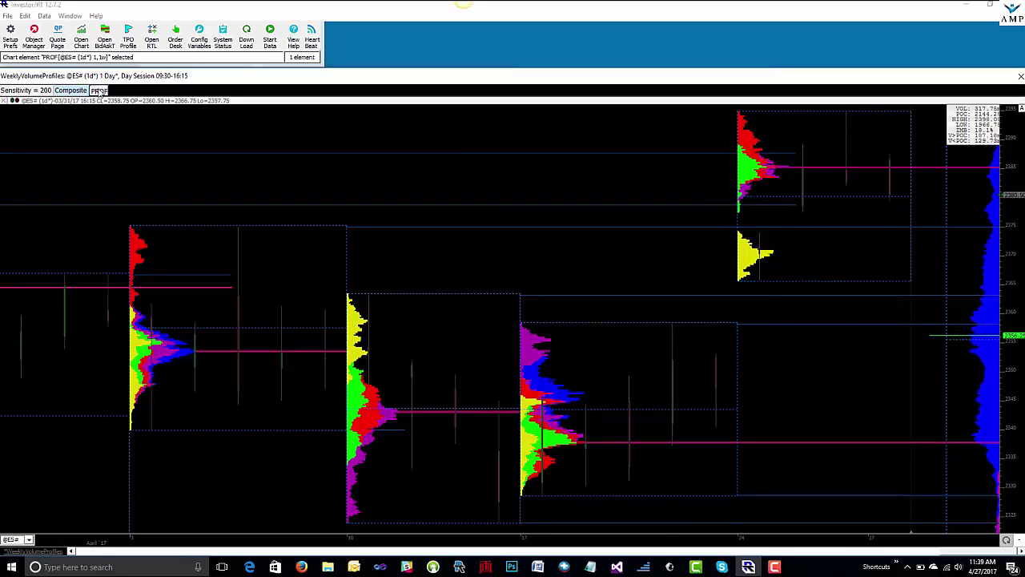
left_click(98, 91)
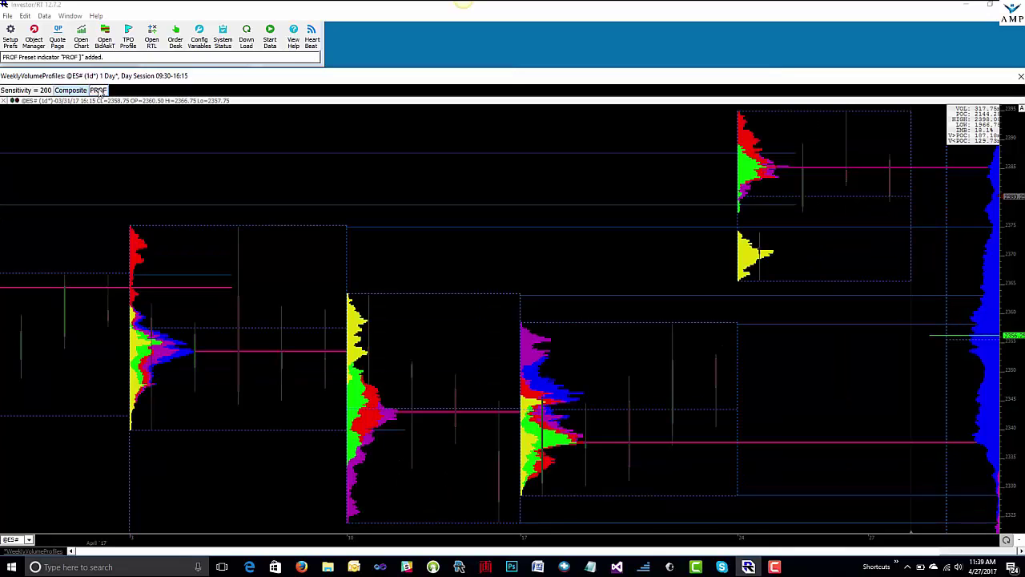
left_click(98, 91)
left_click(98, 91)
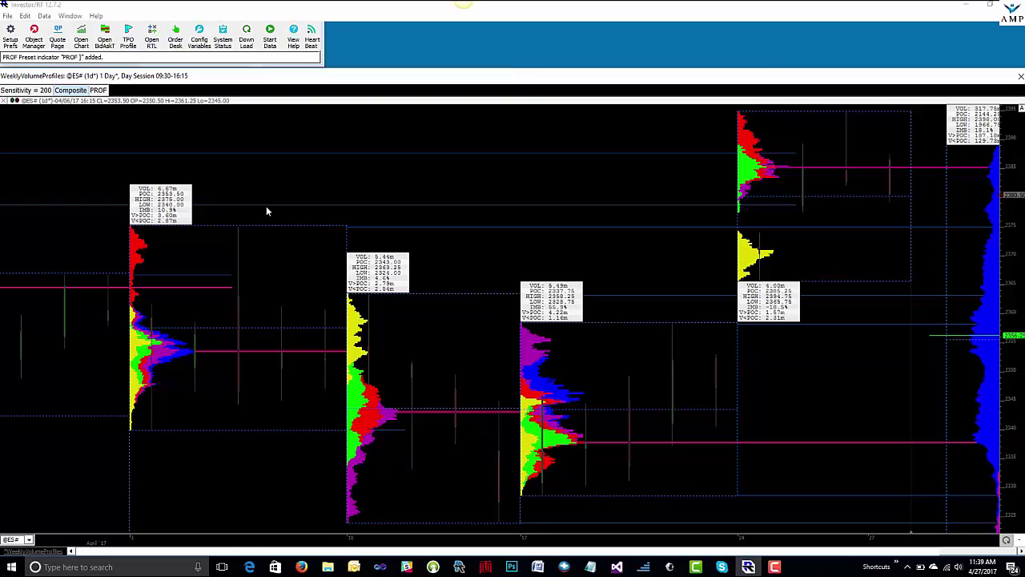
key("F11")
key("ctrl+Tab")
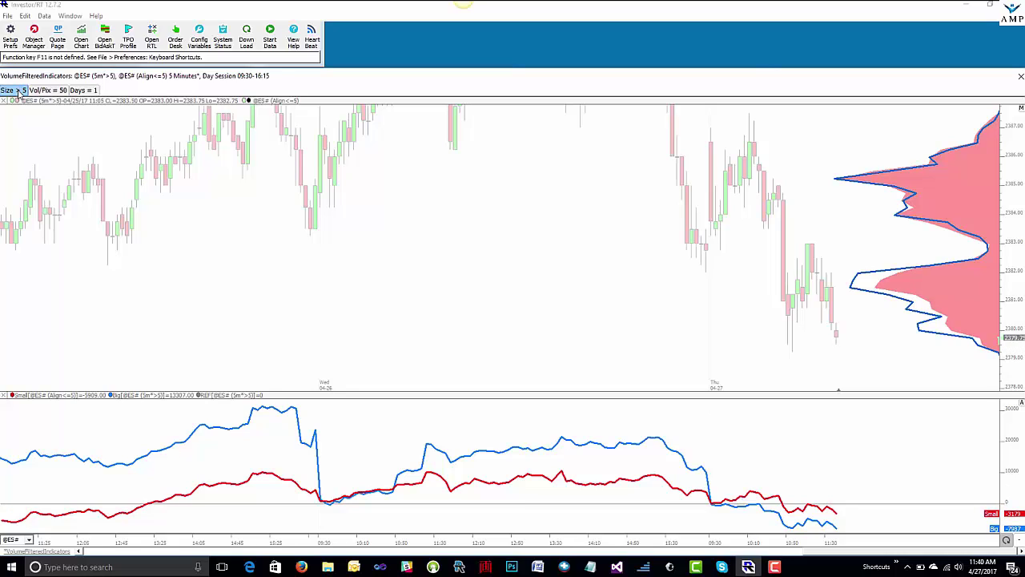
double_click(744, 175)
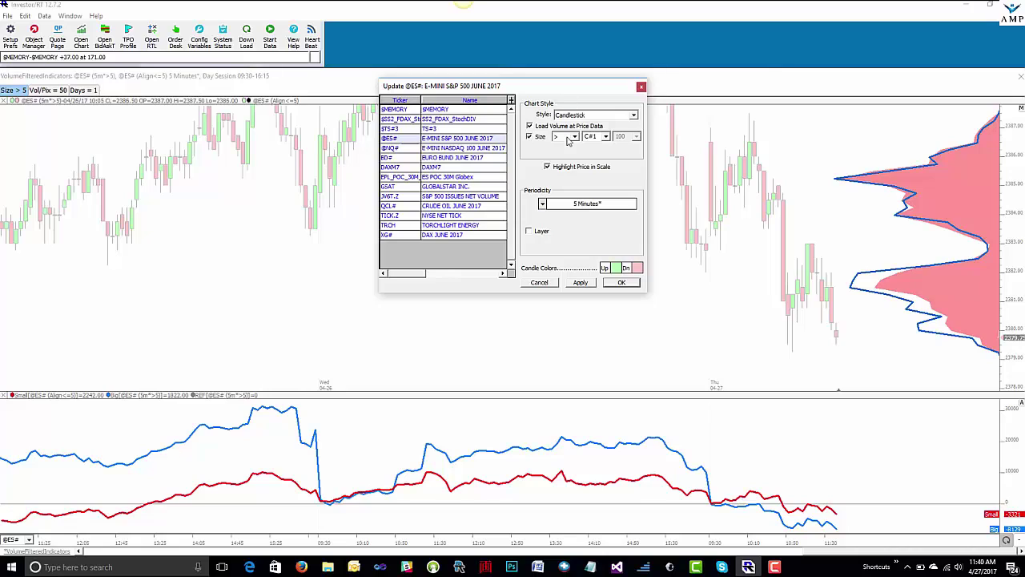
double_click(594, 136)
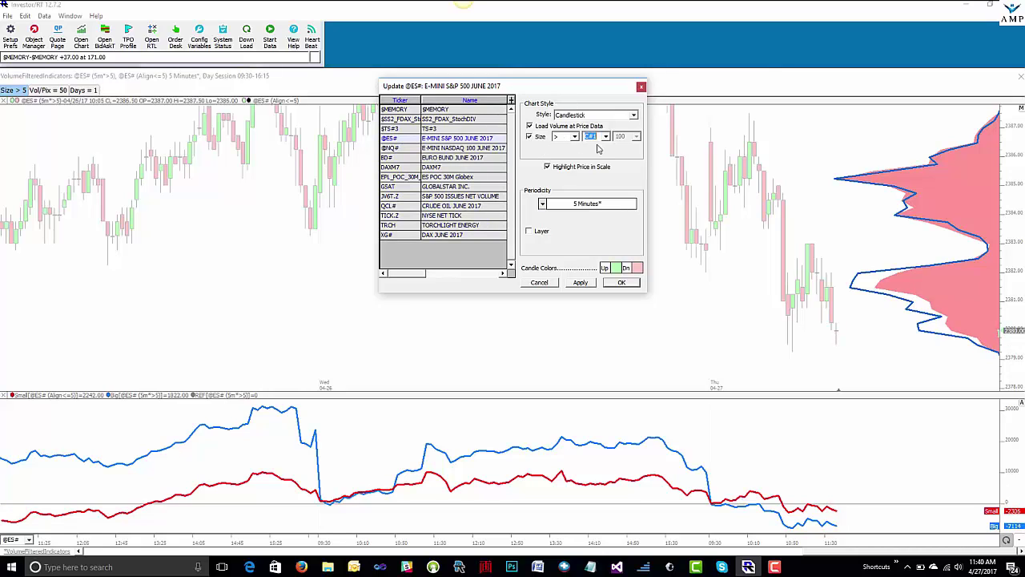
left_click(644, 92)
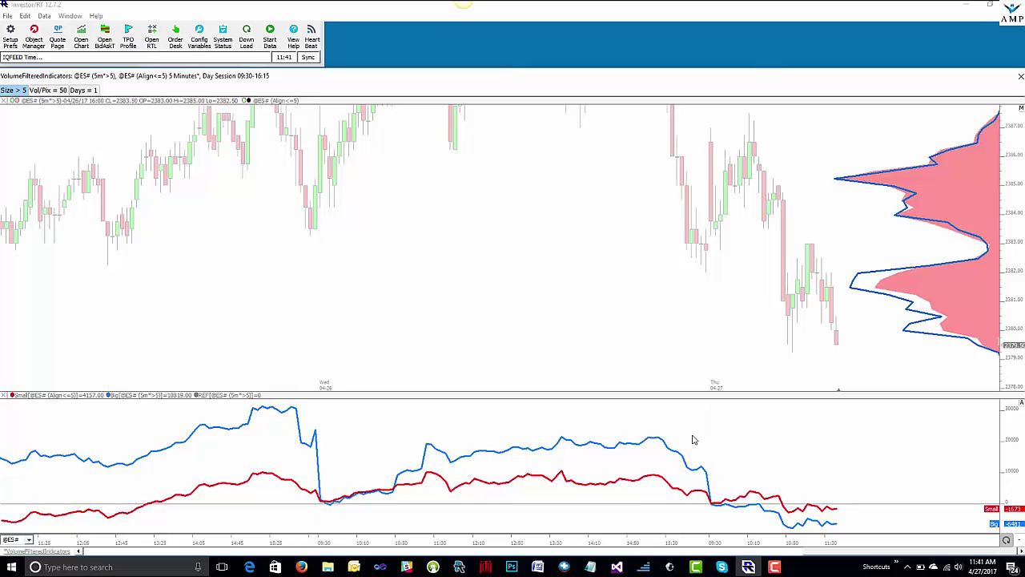
key("F11")
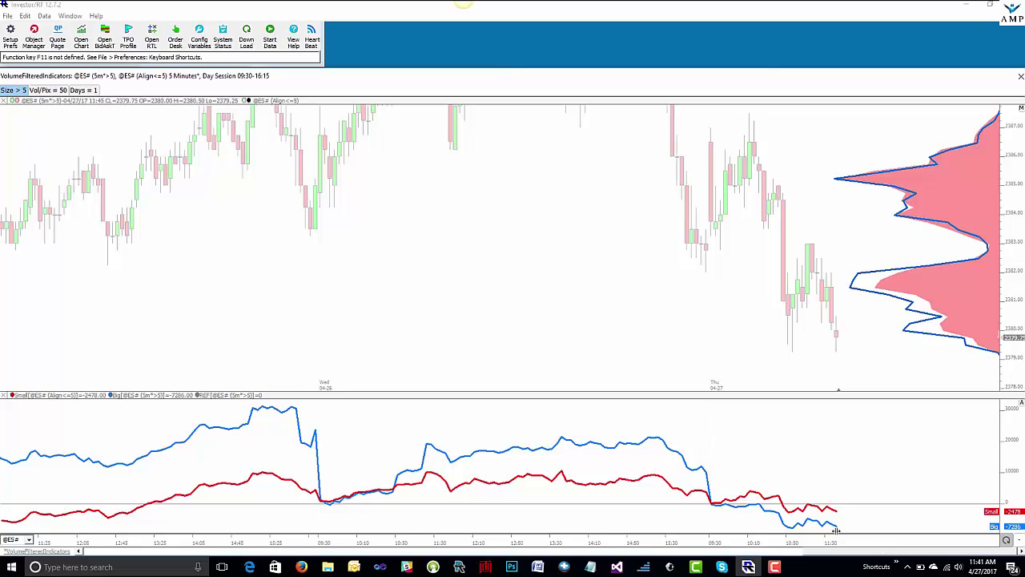
Switch to the ZoneProfiles chart and review the lsZones extension's range, bars and volume conditions.
key("ctrl+Tab")
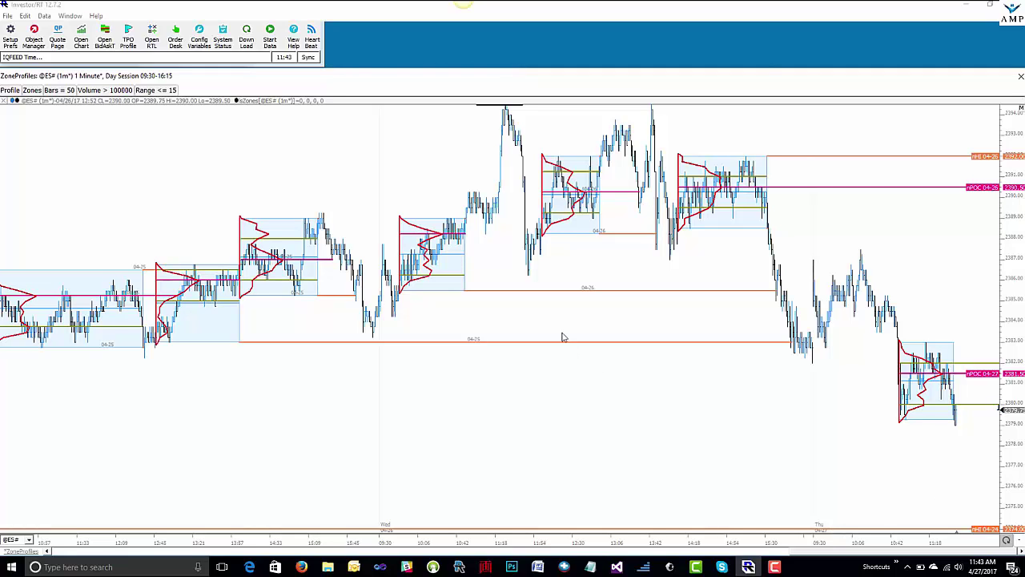
double_click(572, 233)
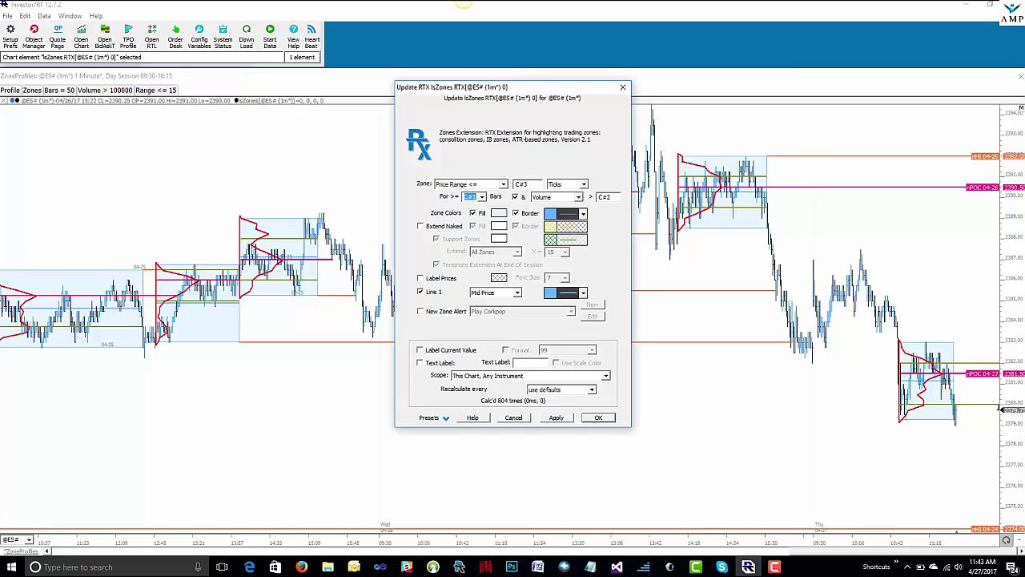
key("Return")
key("F11")
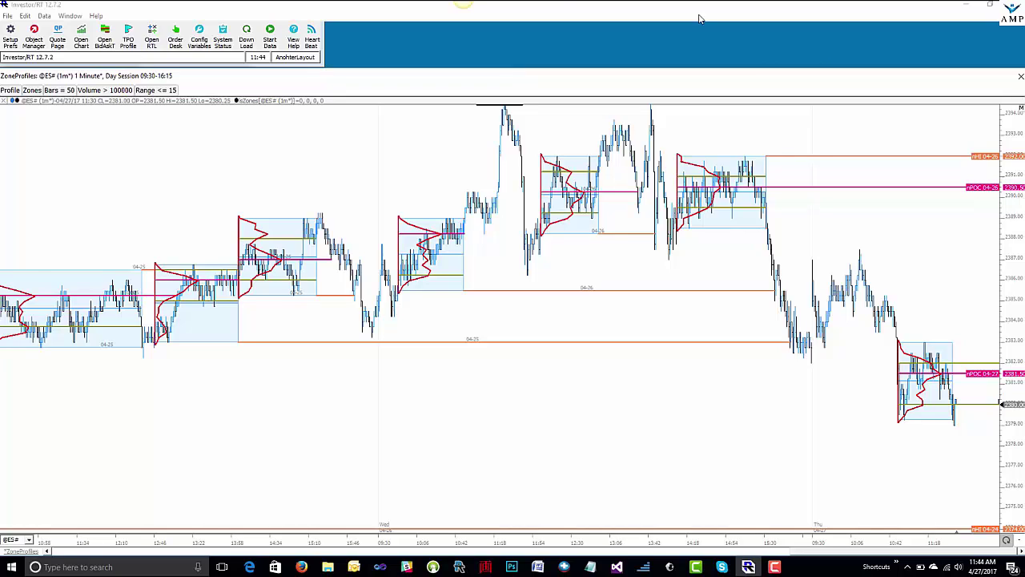
Hide the profiles on the ZoneProfiles chart and enable Extend Naked for the lsZones extension.
left_click(10, 90)
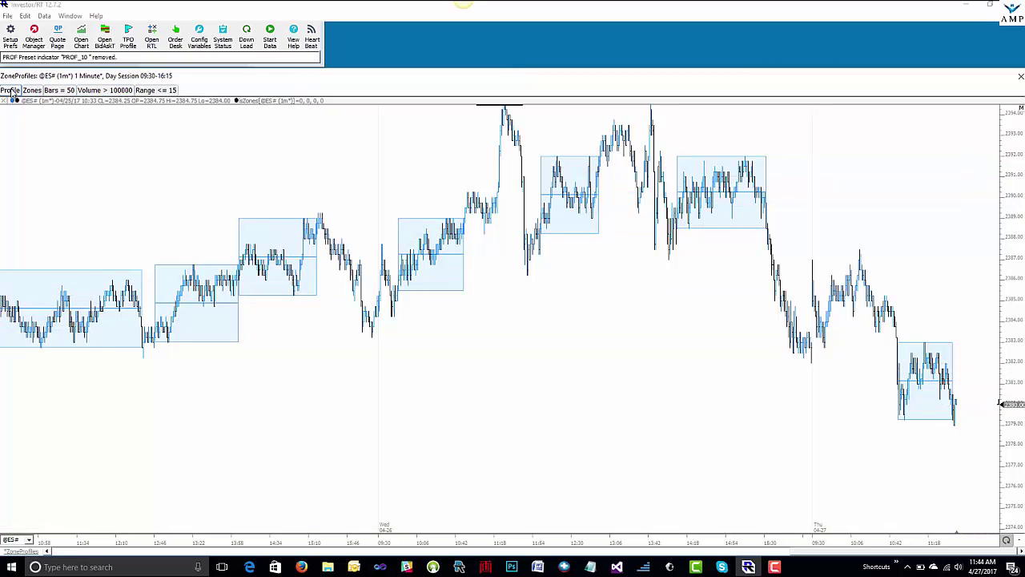
double_click(452, 289)
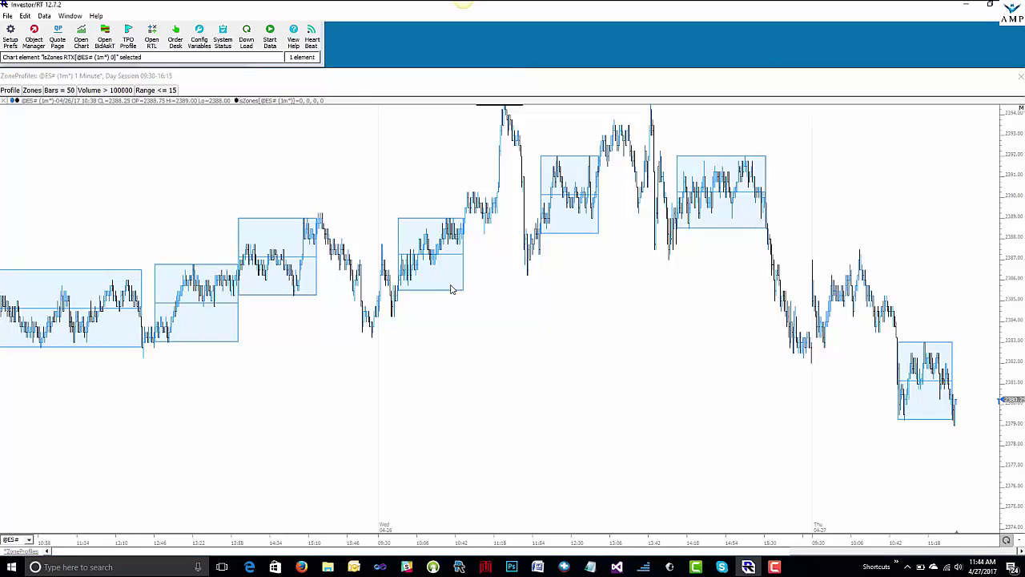
left_click(422, 226)
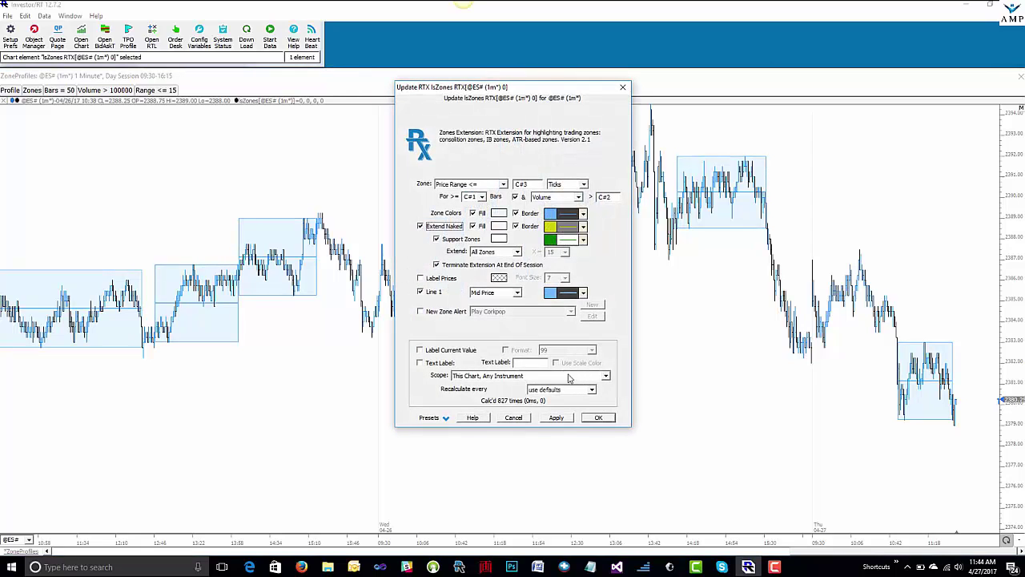
left_click(598, 418)
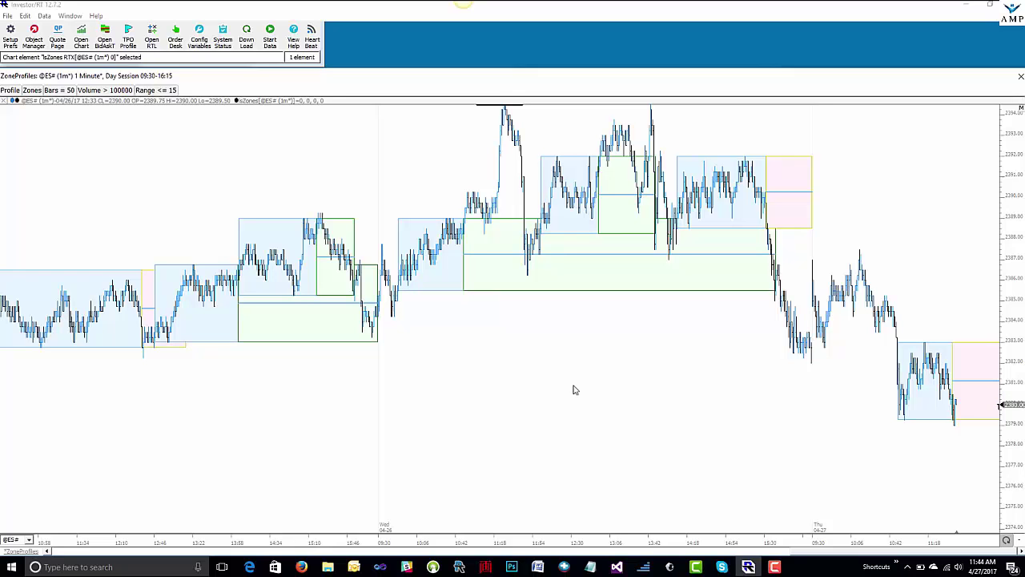
Disable Extend Naked for the lsZones extension and show the profiles again on the ZoneProfiles chart.
double_click(446, 289)
left_click(422, 226)
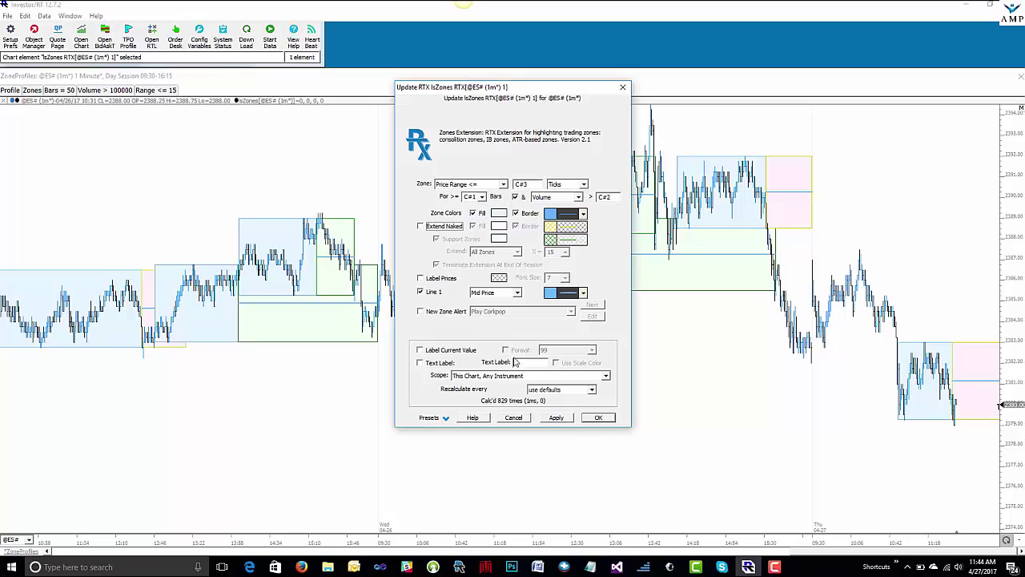
left_click(598, 418)
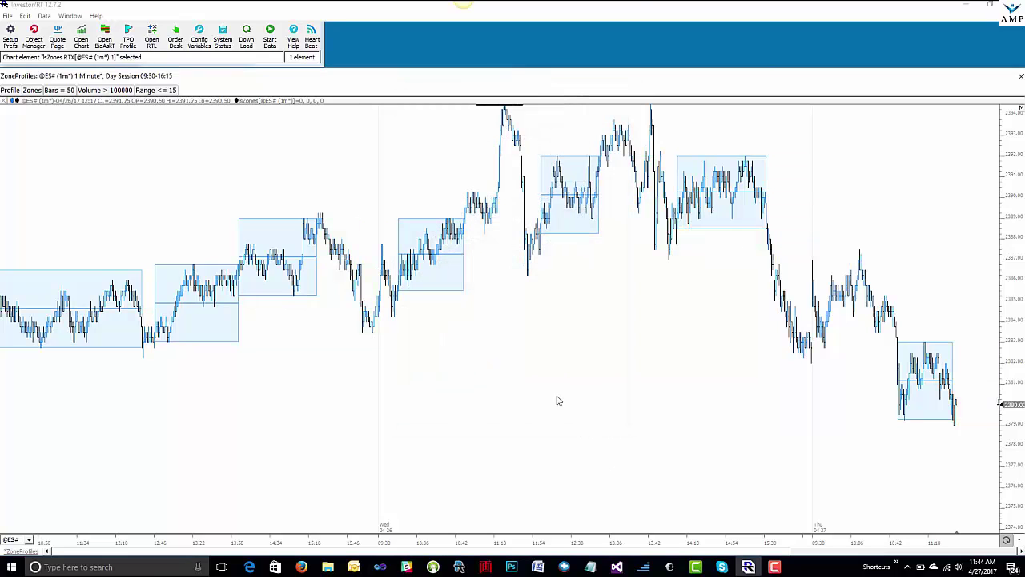
left_click(10, 90)
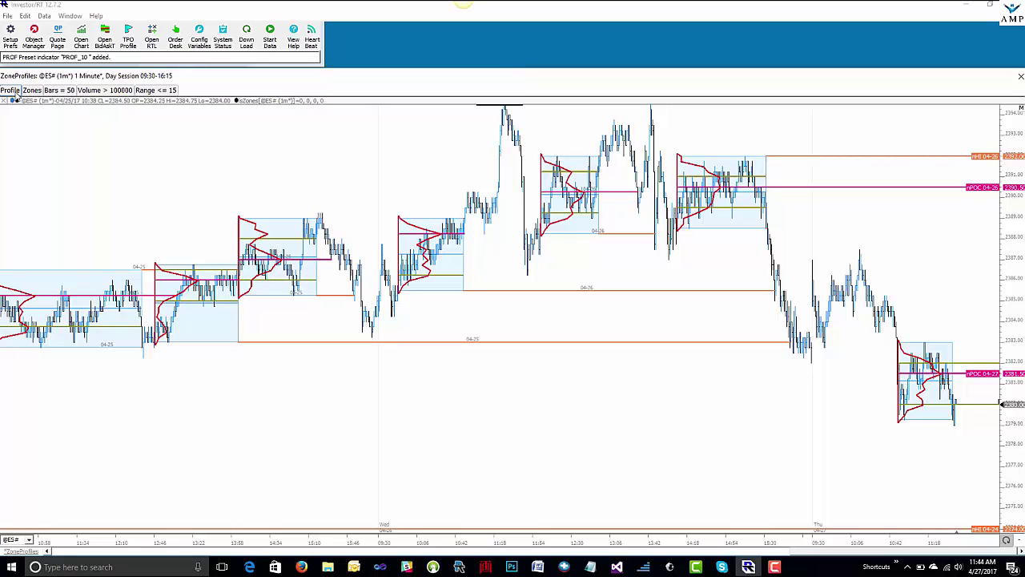
Display the statistics boxes beside the zone profiles and hide them again.
key("F11")
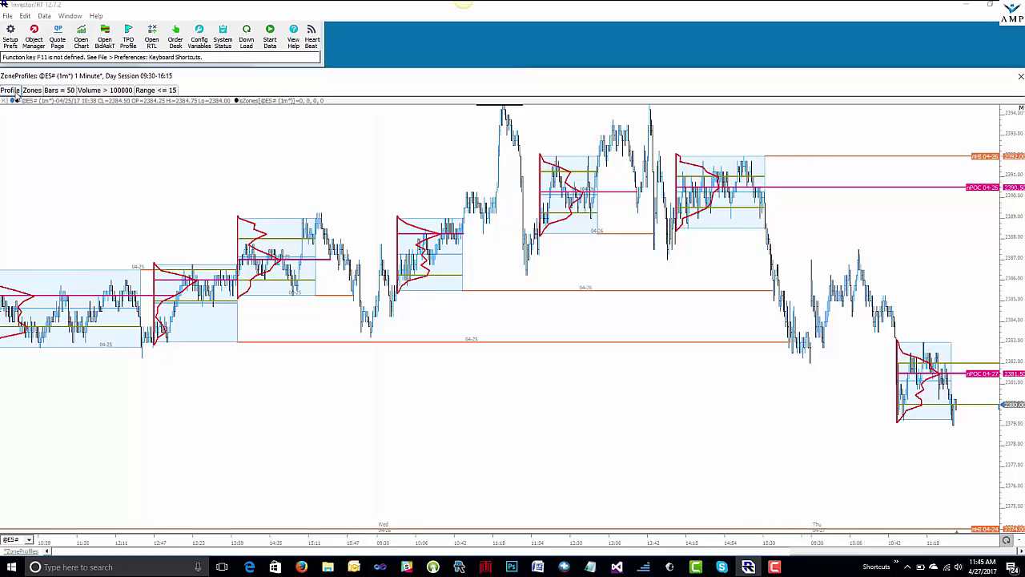
left_click(16, 93)
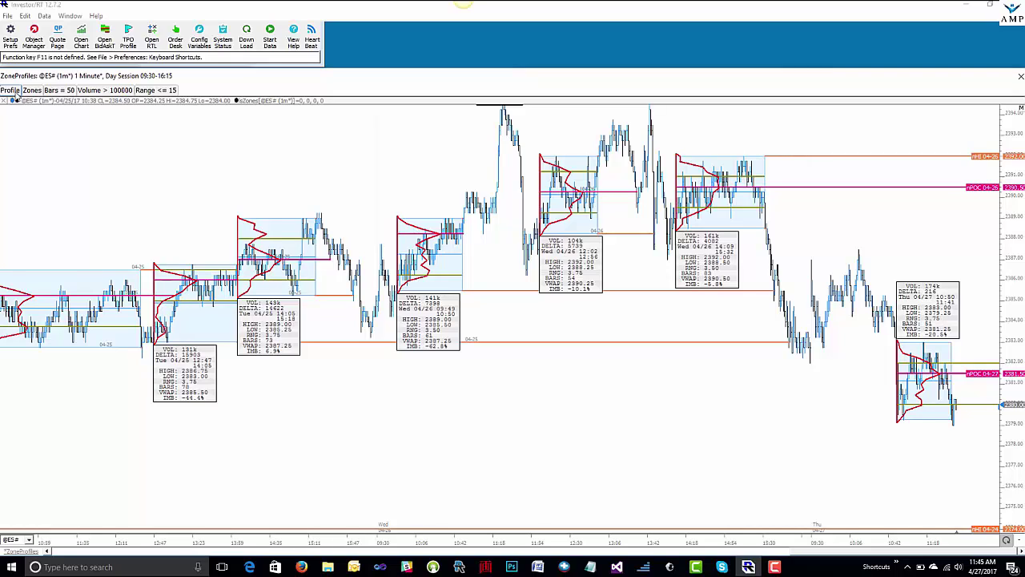
left_click(15, 93)
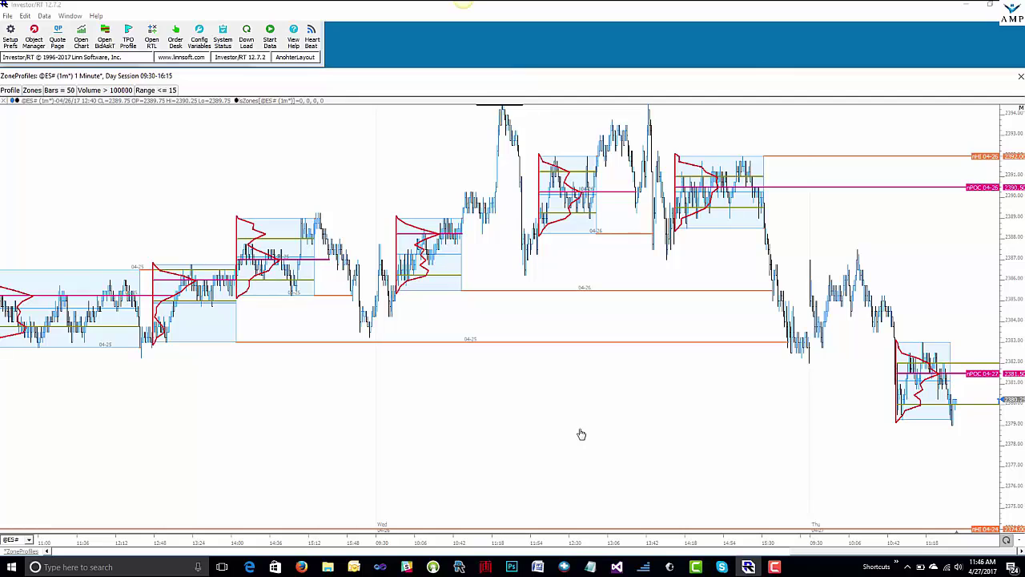
Switch to the ZigZagProfilesGradient chart and set its Ticks variable to 15.
key("F11")
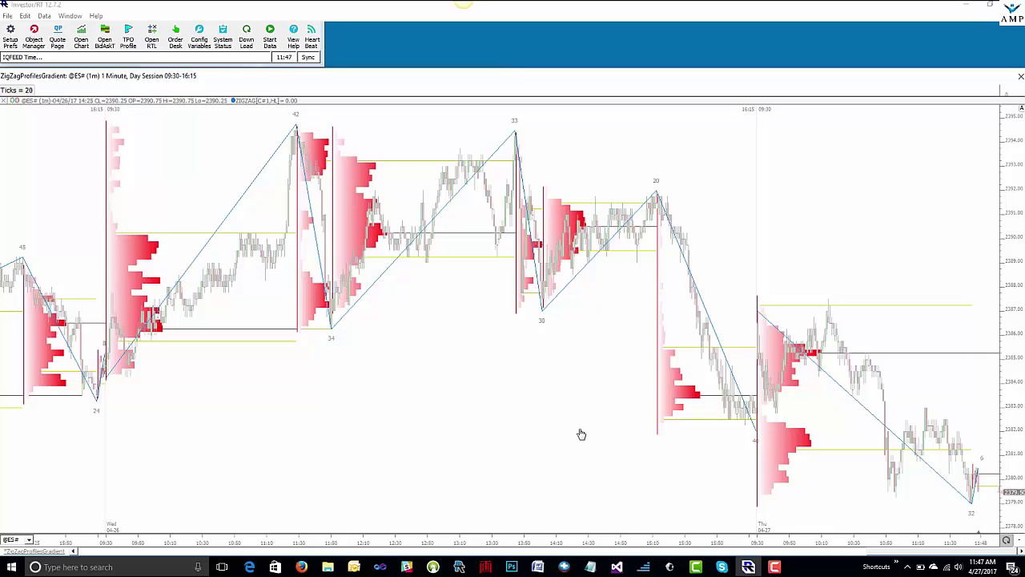
left_click(21, 93)
type("15")
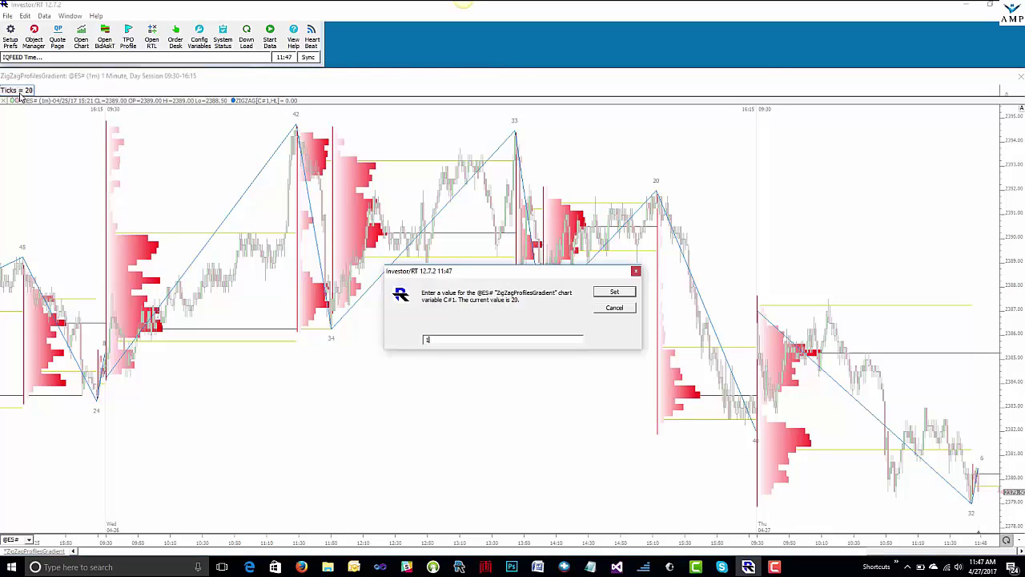
key("Return")
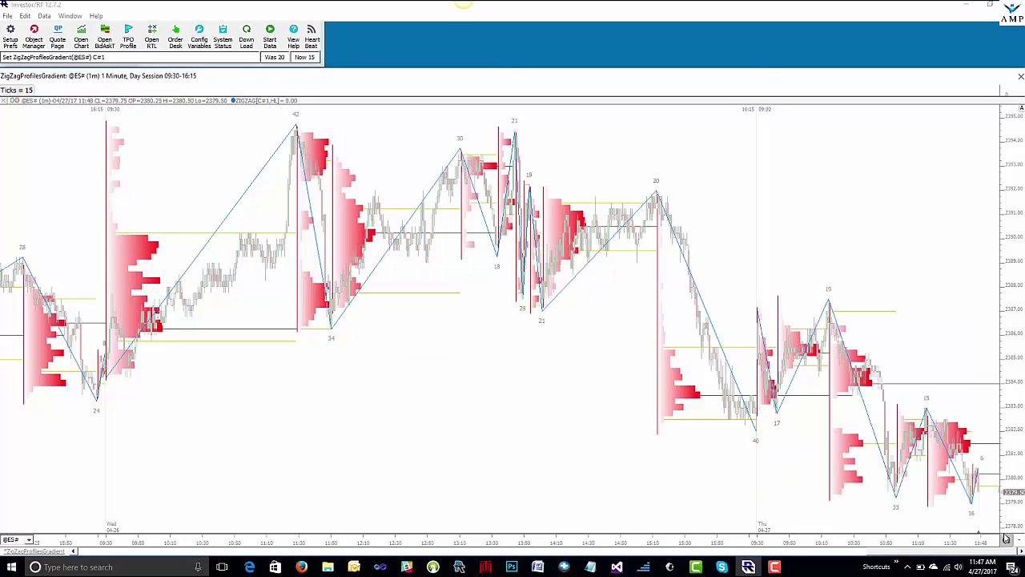
left_click(1007, 540)
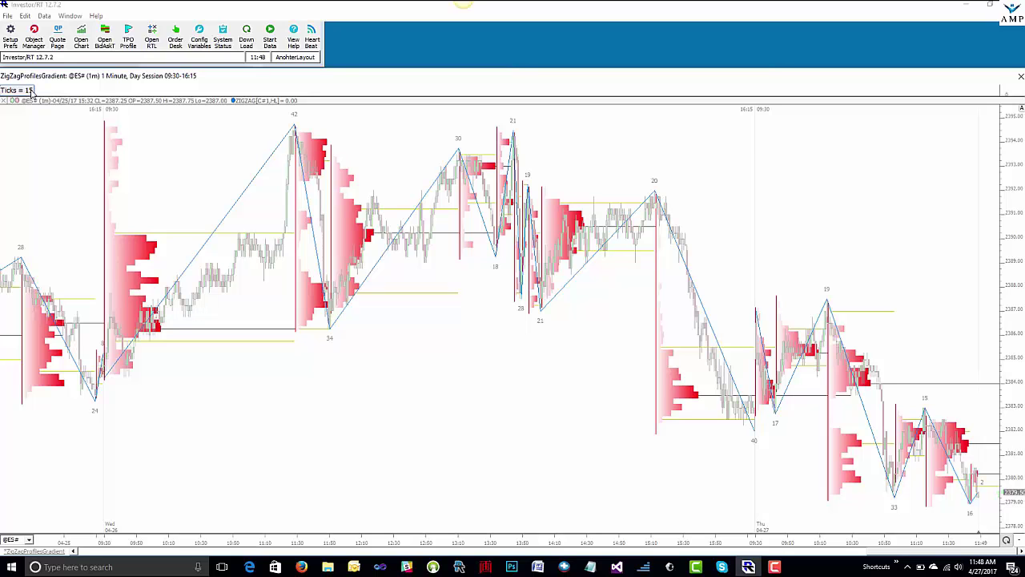
Review the zigzag profiles' volume figures and the Profile indicator's Volume Shading and Custom Gradient settings.
key("Return")
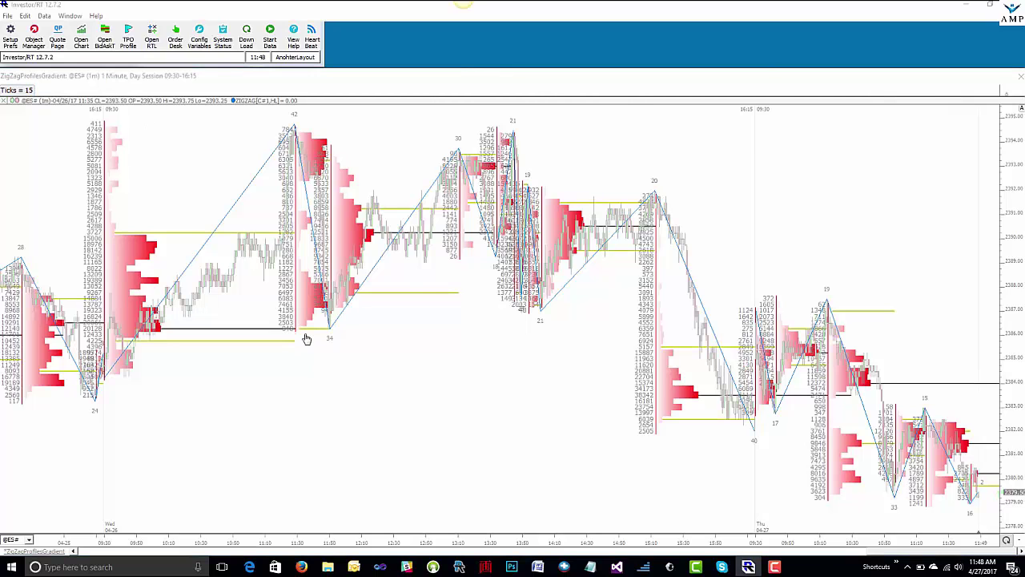
double_click(306, 338)
left_click(444, 277)
left_click(443, 282)
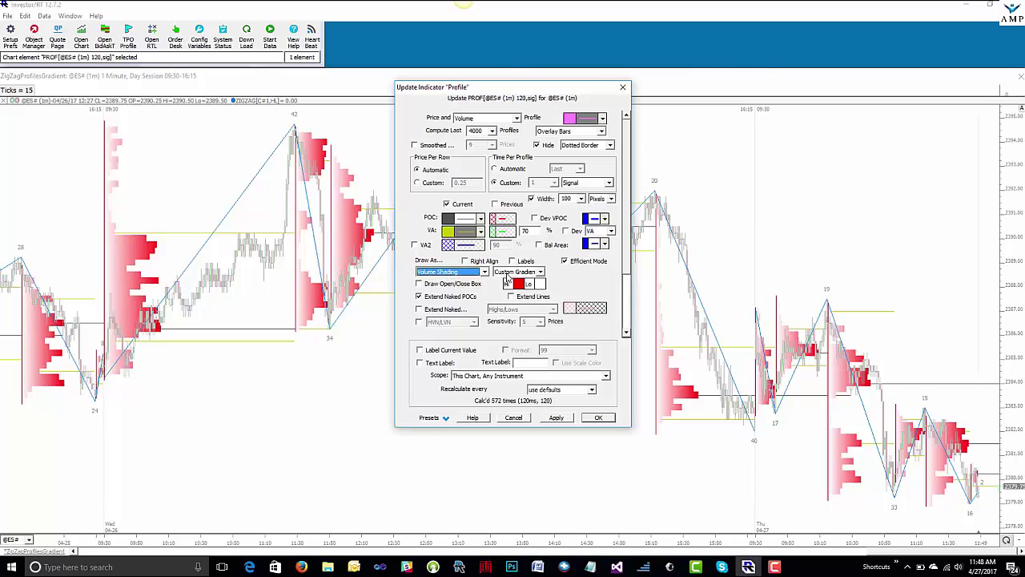
left_click(507, 274)
left_click(509, 280)
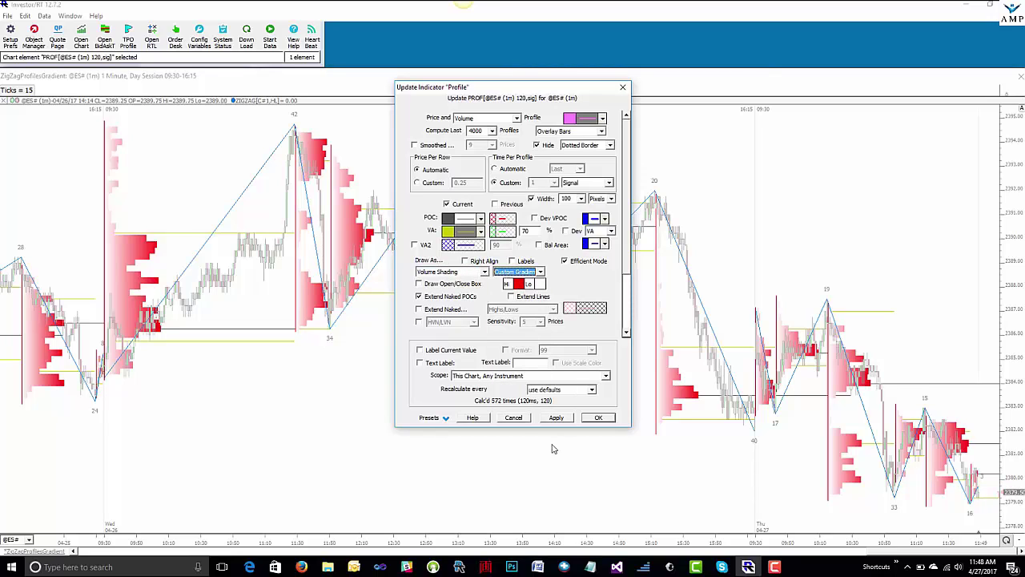
left_click(521, 420)
Switch to the ES_Moves_Today chart and place the zigzag line behind the price bars.
key("F11")
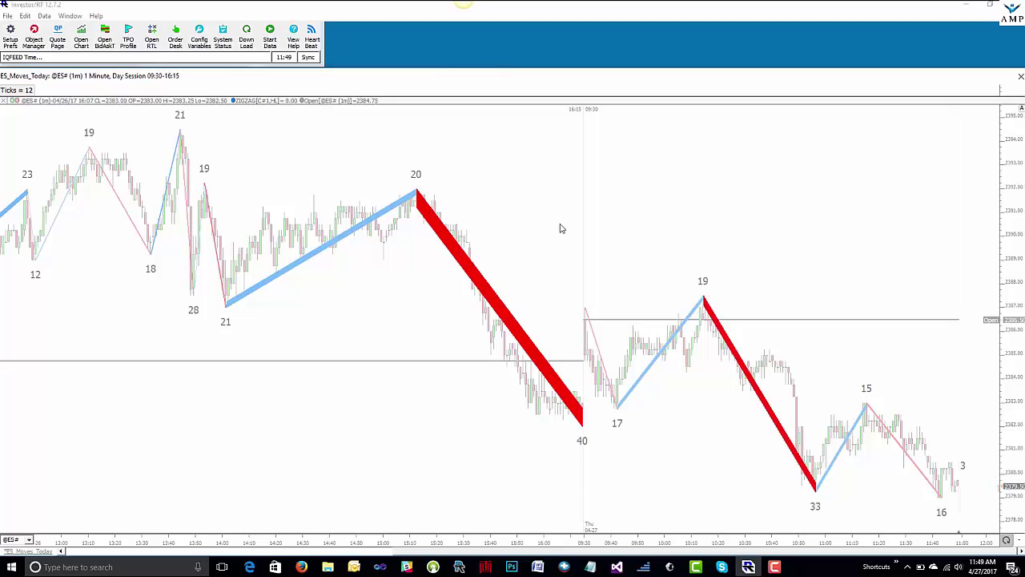
right_click(703, 284)
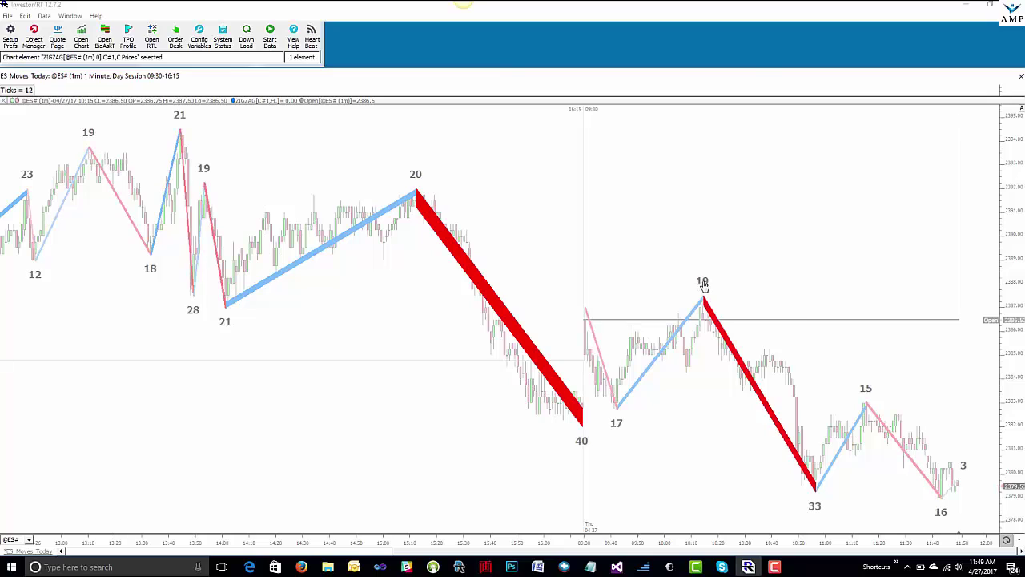
left_click(789, 371)
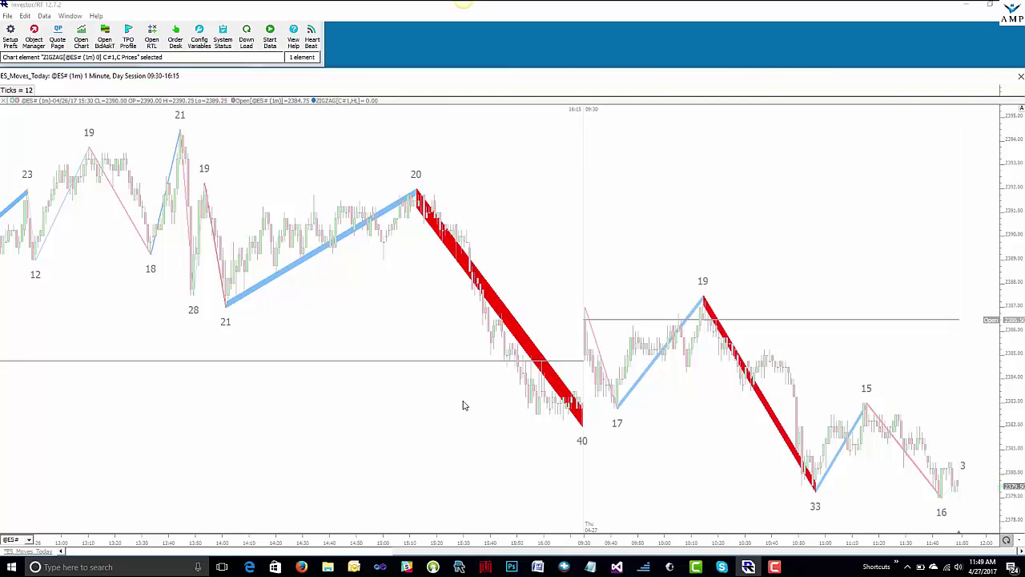
scroll(469, 396, "up", 3)
scroll(469, 397, "up", 5)
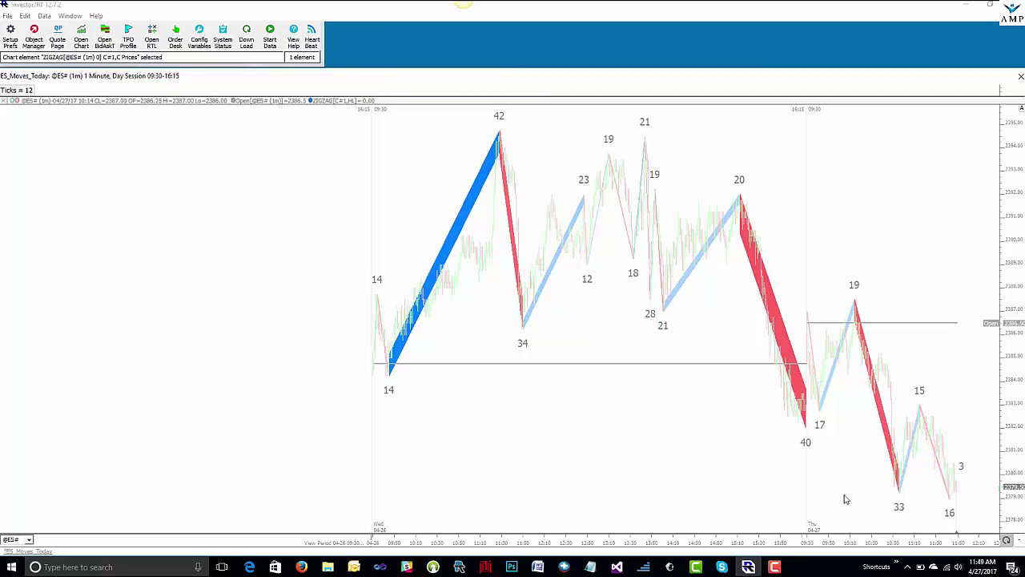
scroll(670, 458, "down", 3)
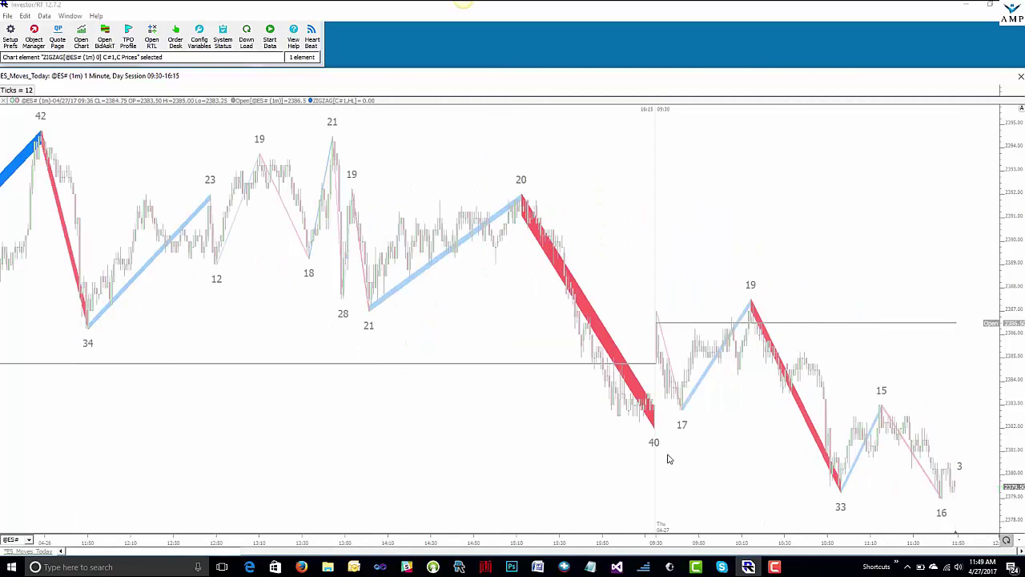
Switch to the TradeDotsVolumeCandles chart and review the lsVolumeCandles extension's background, text, candle and title settings.
key("F11")
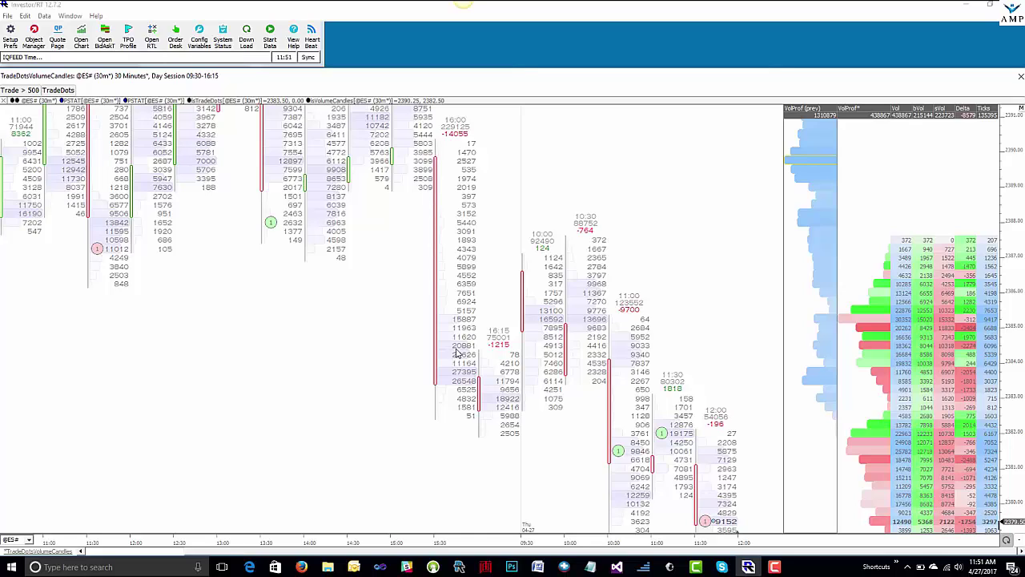
double_click(456, 353)
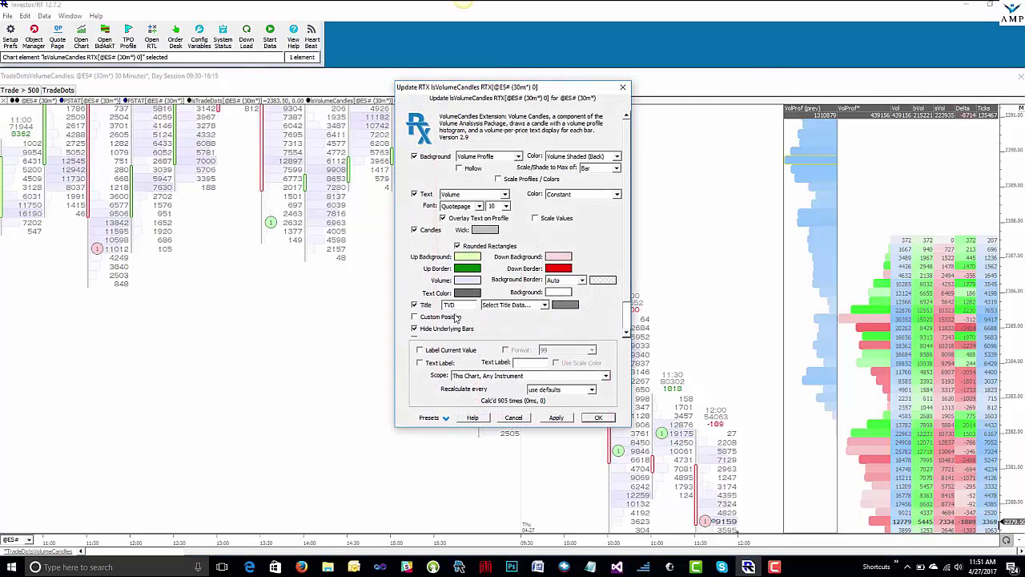
left_click(513, 417)
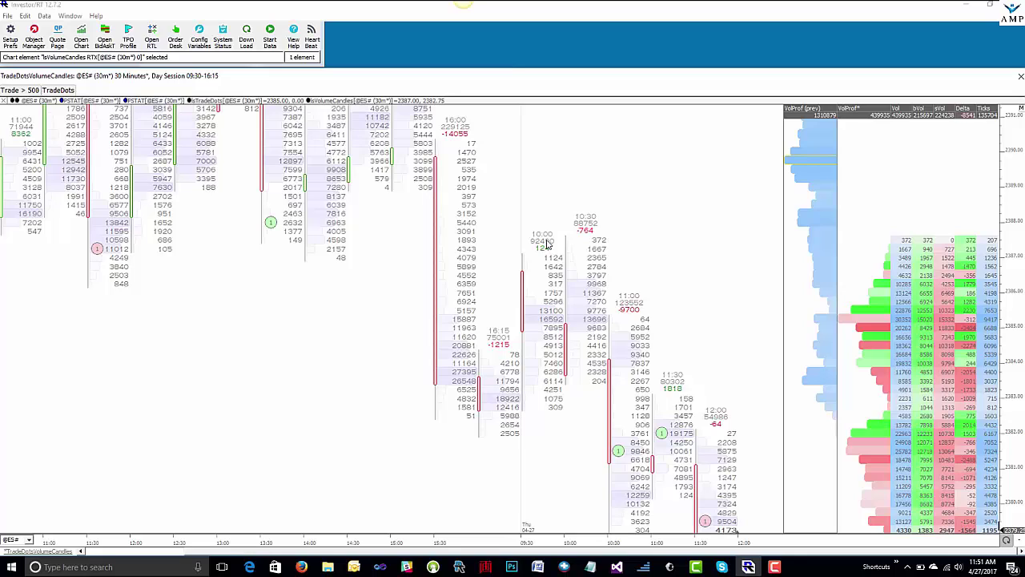
Set the minimum trade size variable for the TradeDots to 199.
key("F11")
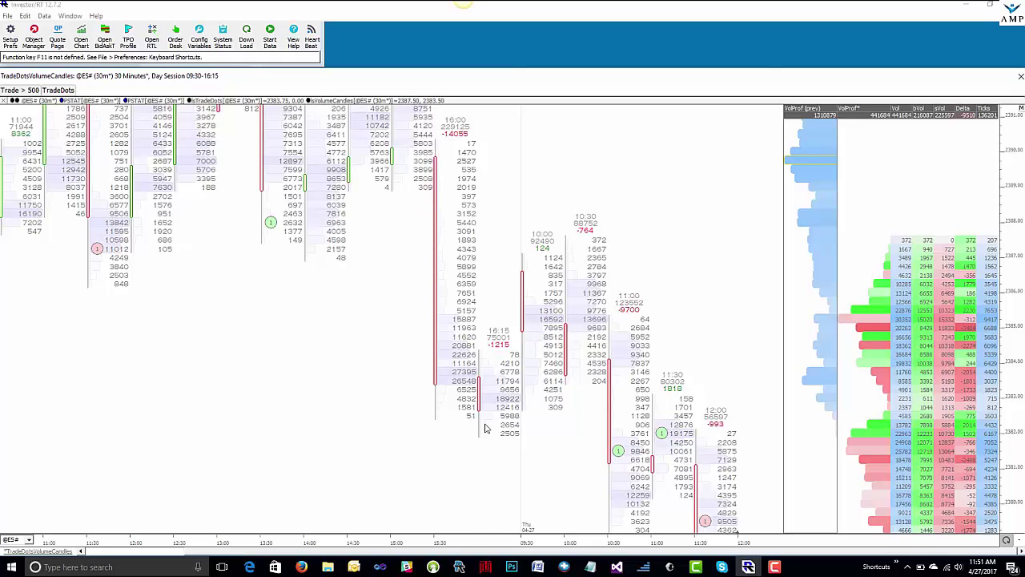
left_click(15, 92)
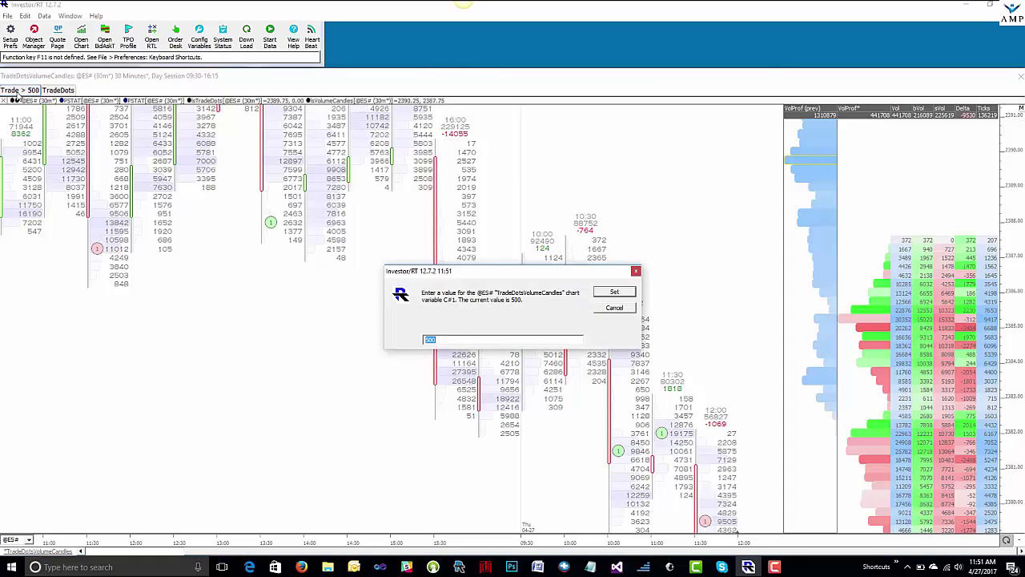
type("200")
key("BackSpace")
key("BackSpace")
key("BackSpace")
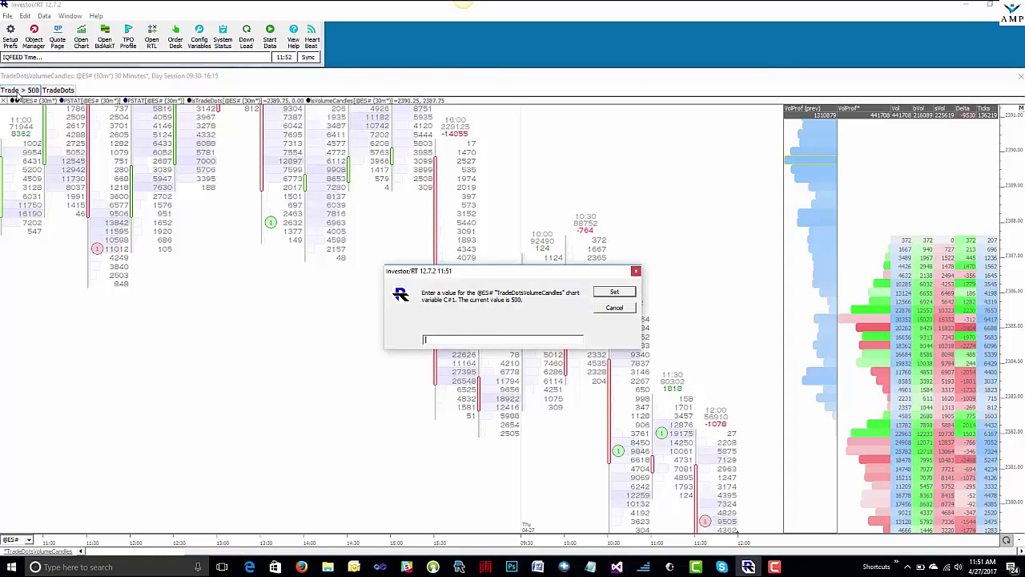
type("199")
key("Return")
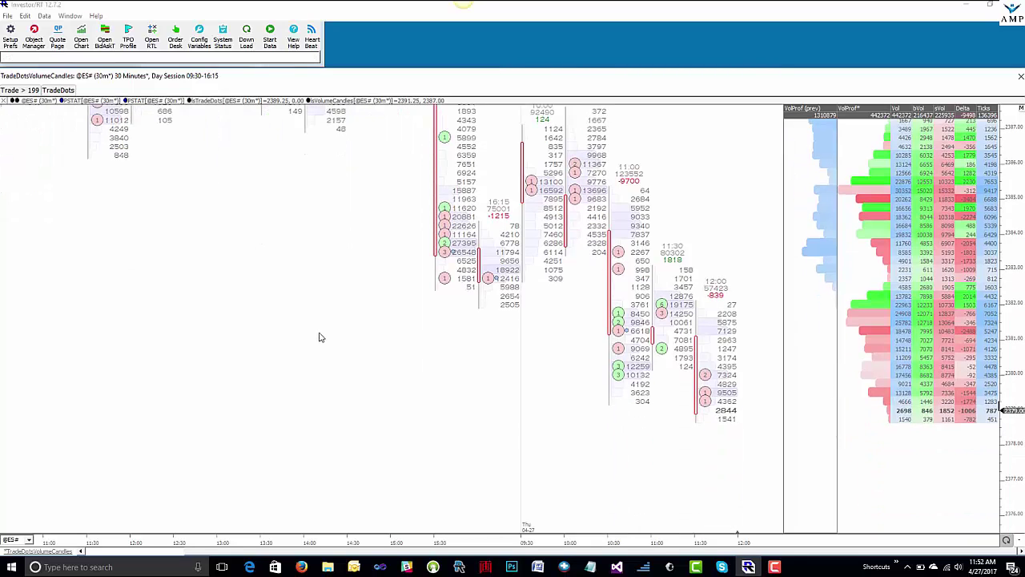
Review the lsTradeDots extension's shape, delta color, dot diameter, volume filter and accumulation settings.
scroll(319, 338, "up", 2)
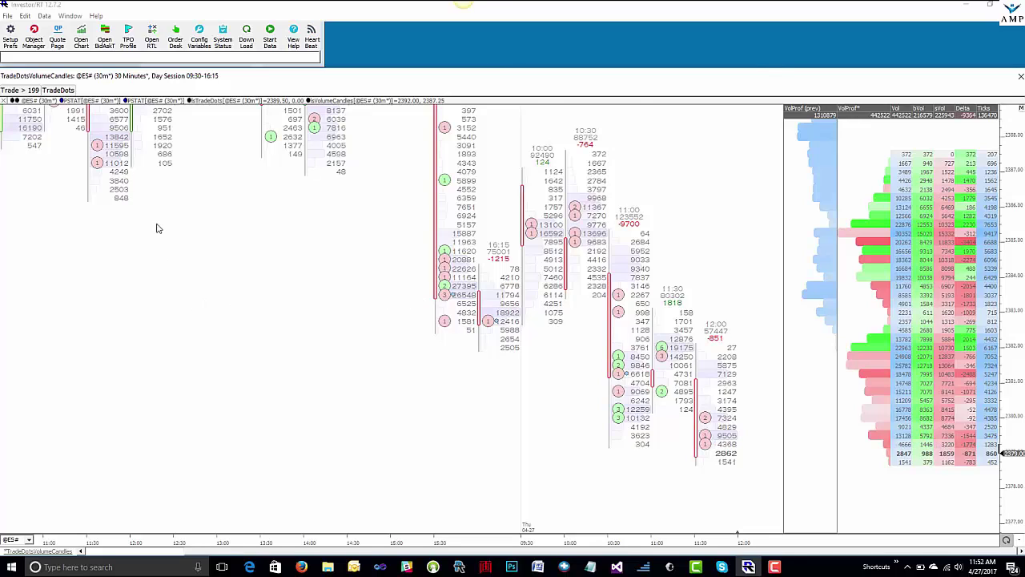
key("F11")
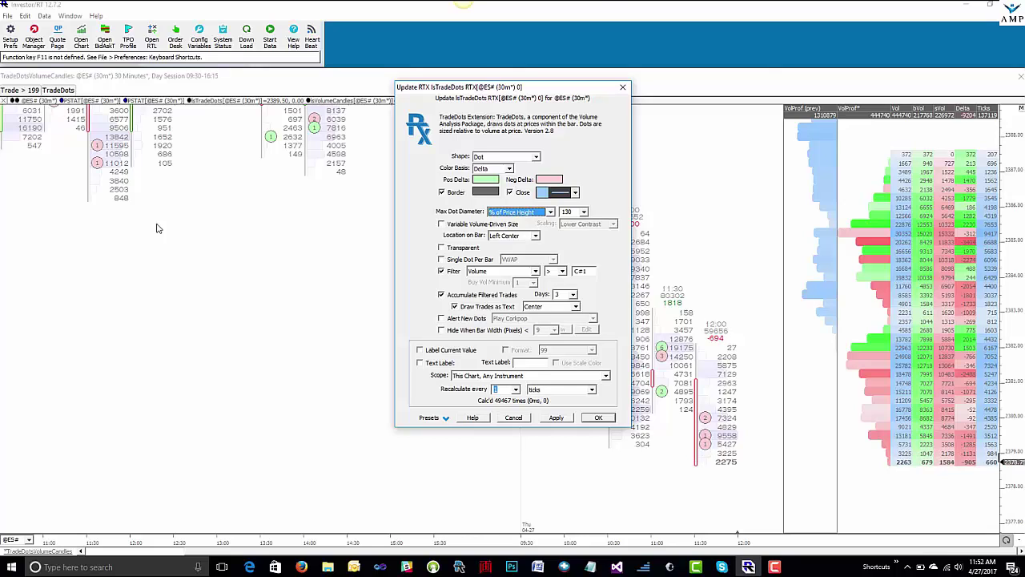
key("Return")
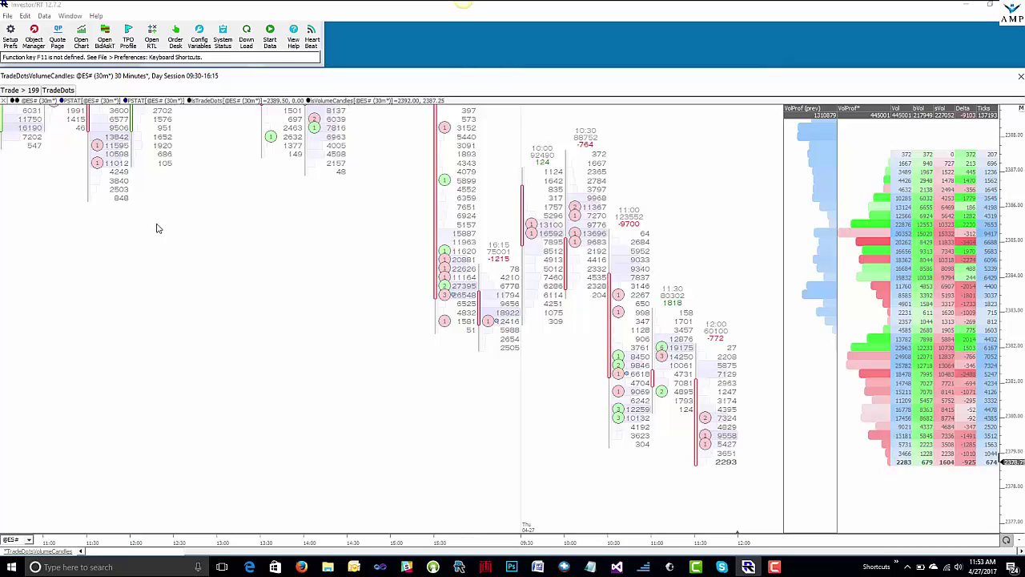
Inspect the previous-day and current-day price statistics and review the data columns available in the current-day indicator's settings.
left_click(805, 176)
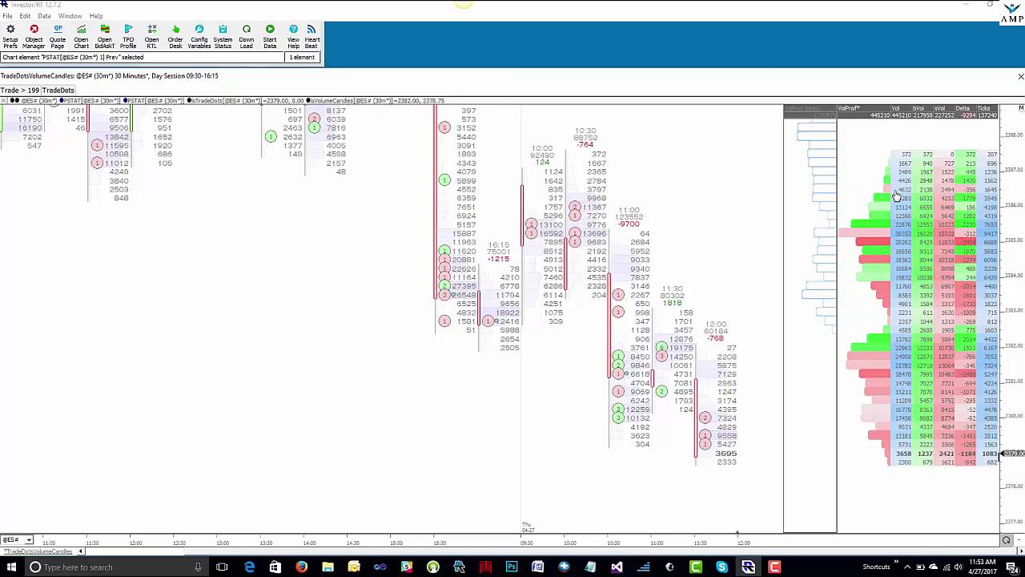
left_click(933, 210)
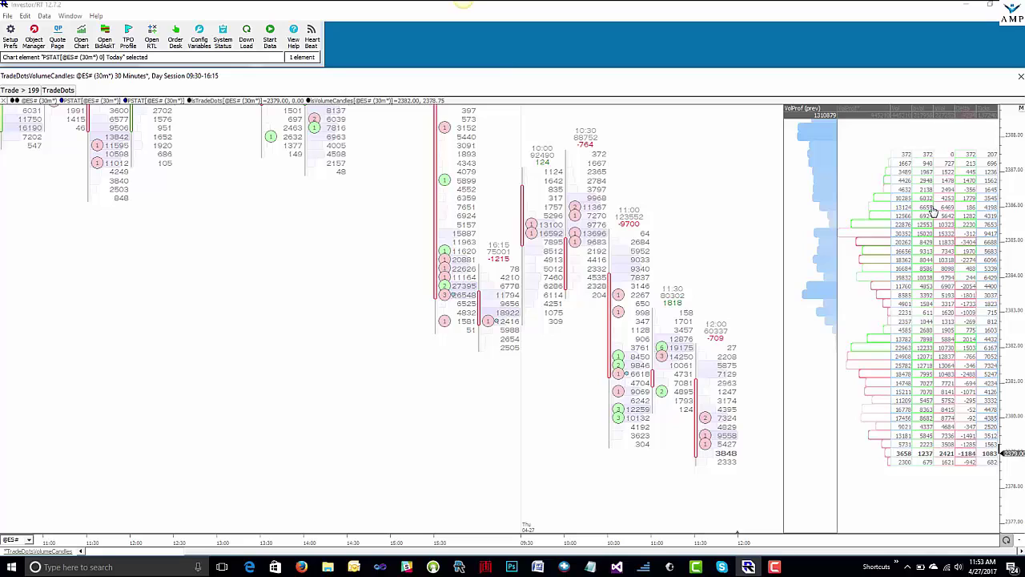
left_click(737, 173)
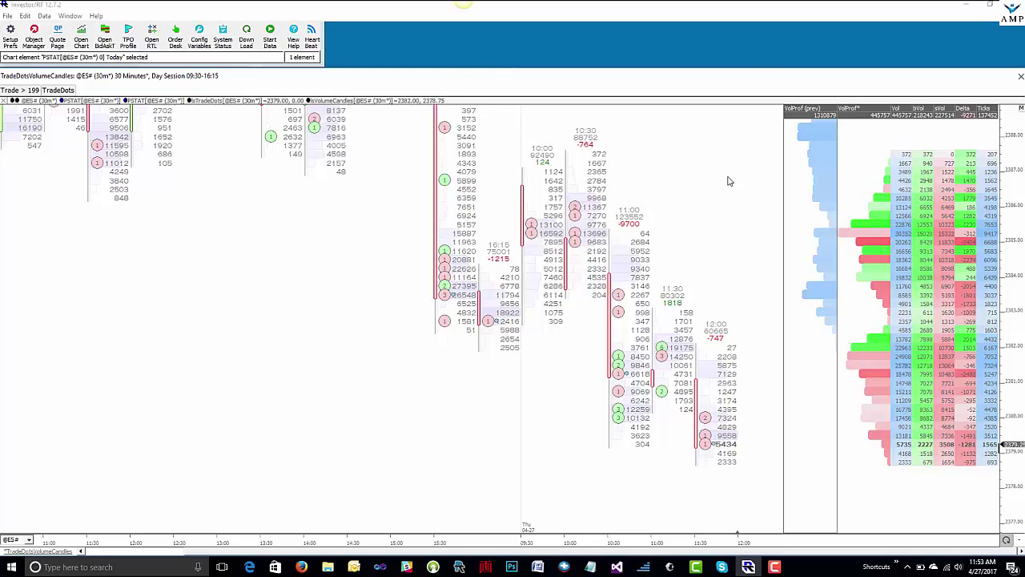
double_click(728, 181)
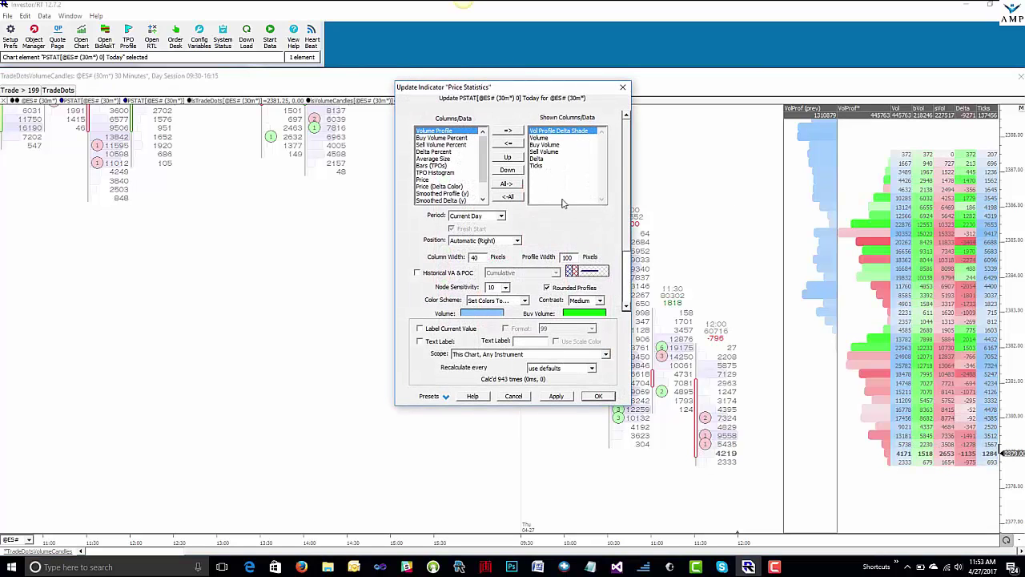
left_click_drag(484, 178, 483, 201)
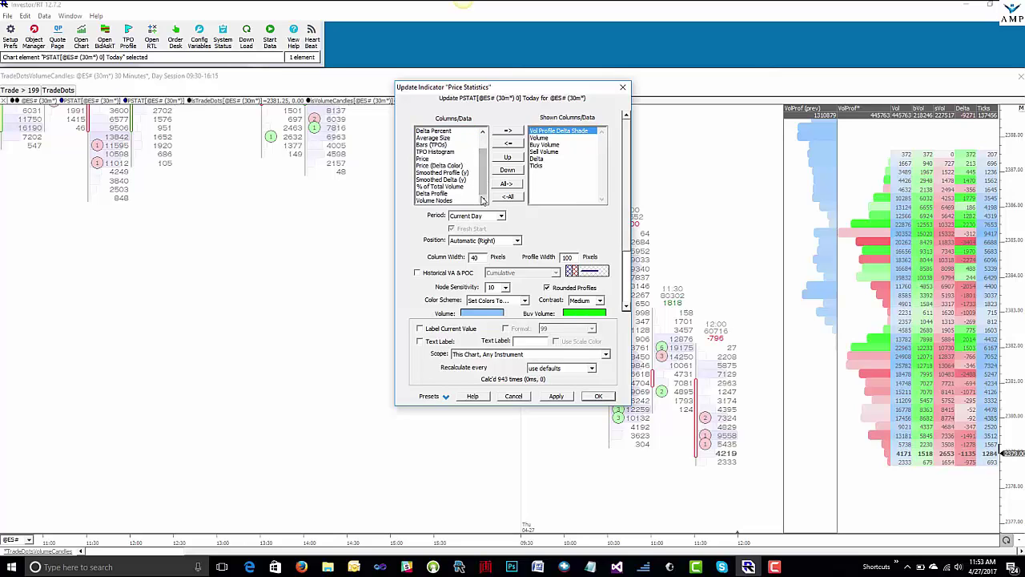
left_click(626, 89)
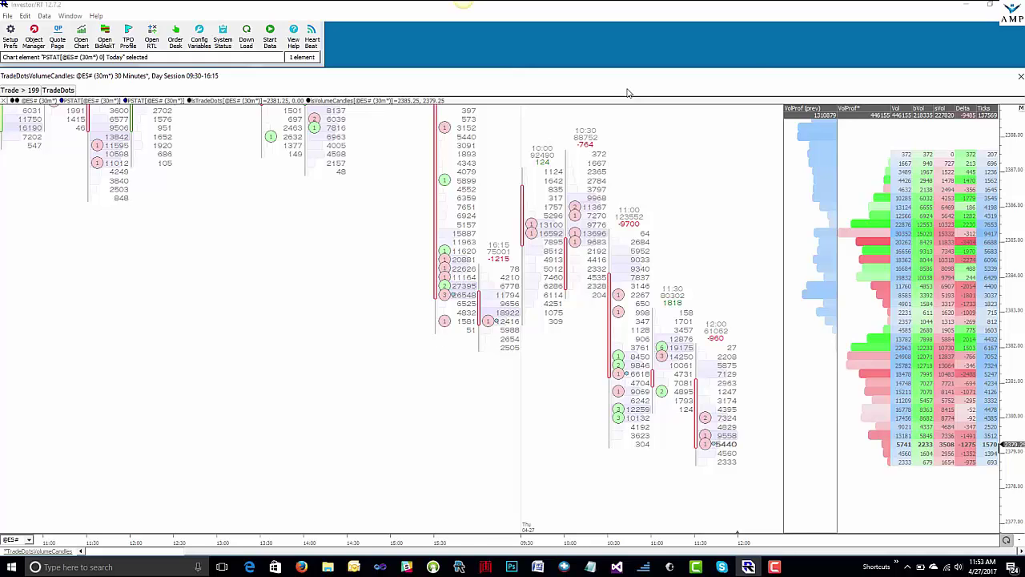
Switch to the VolumeCandlesImbalance chart.
key("F11")
key("ctrl+Tab")
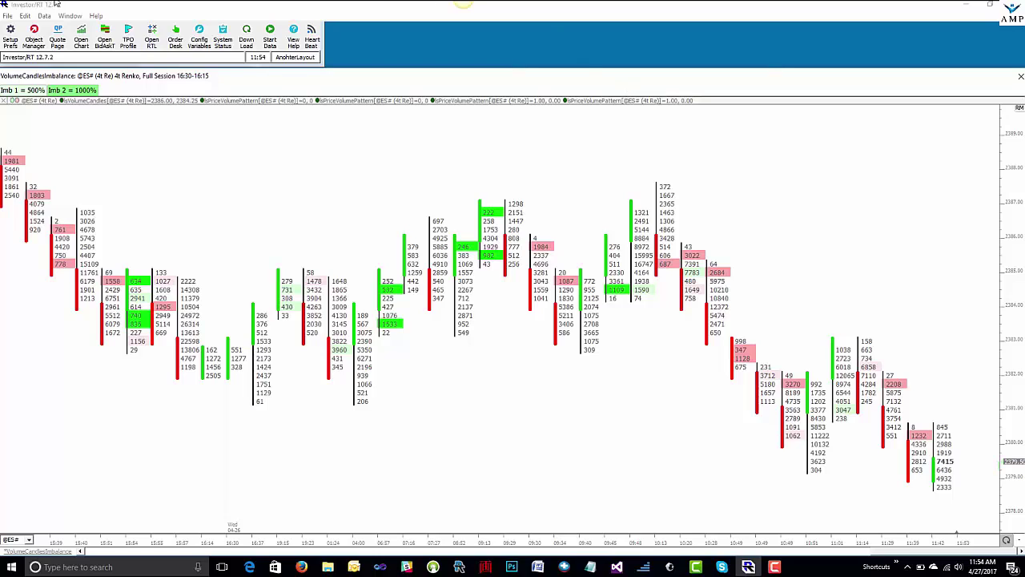
Try the Imb 2 imbalance threshold at 1300% and at 2000% on the volume candles chart.
left_click(83, 94)
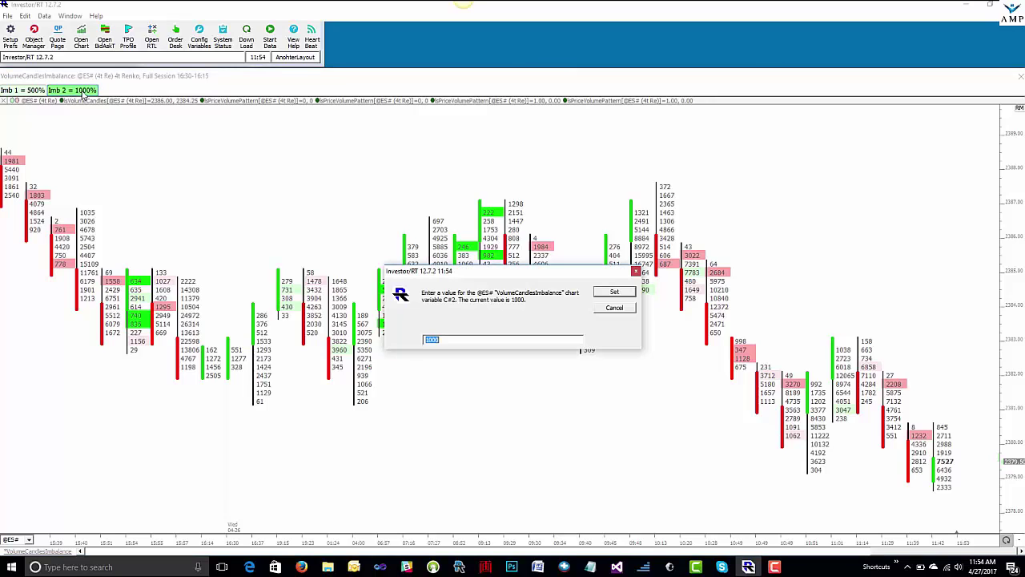
type("1300")
key("Return")
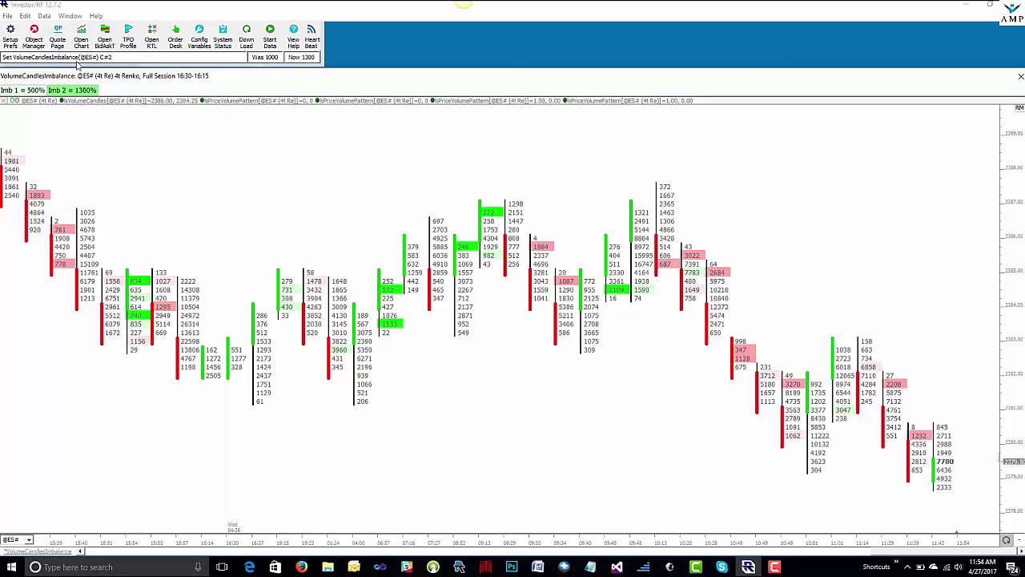
left_click(83, 94)
type("2000")
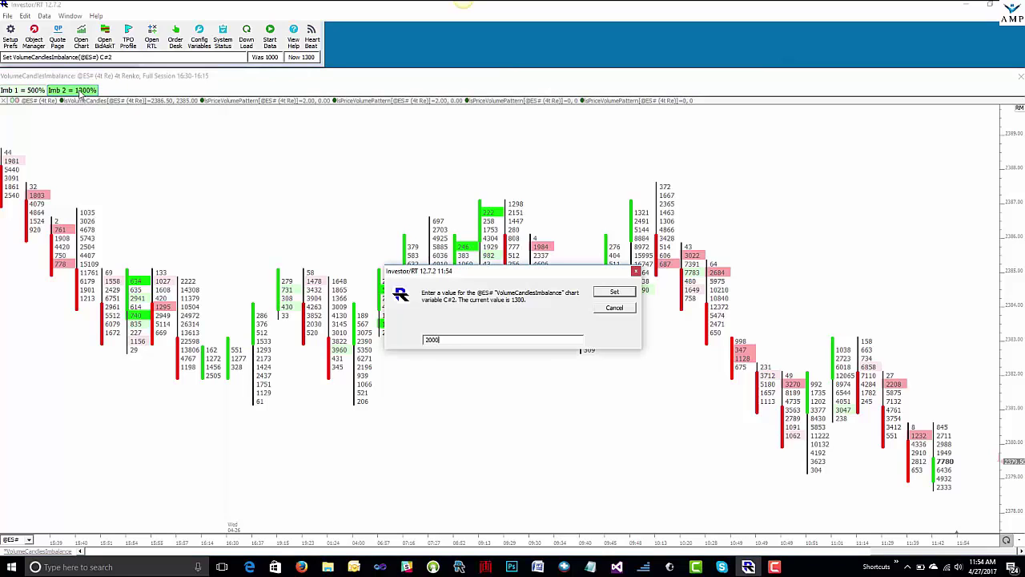
key("Return")
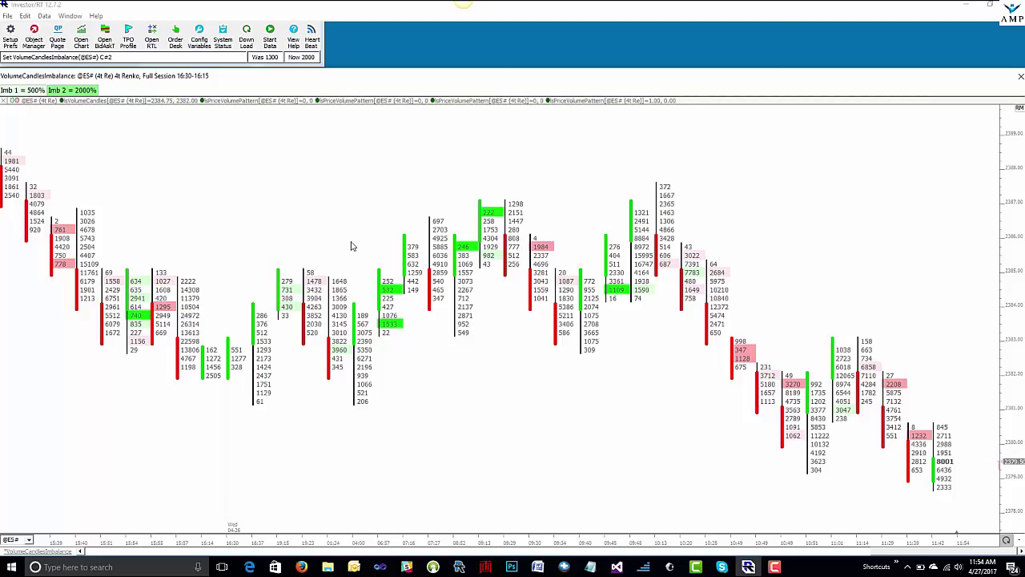
Set the Imb 2 imbalance threshold of the volume candles chart to 1000%.
left_click(85, 88)
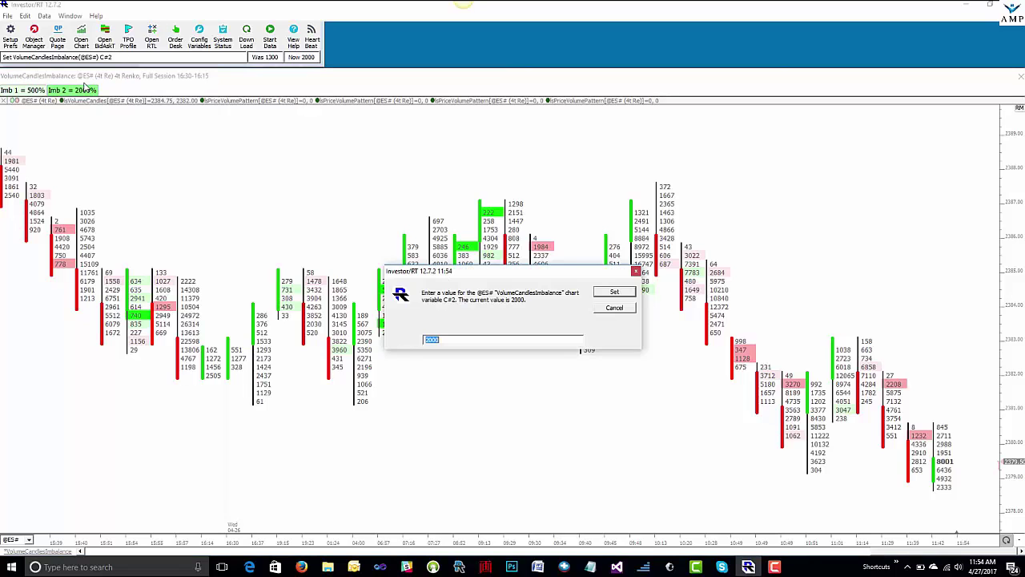
type("1000")
key("Return")
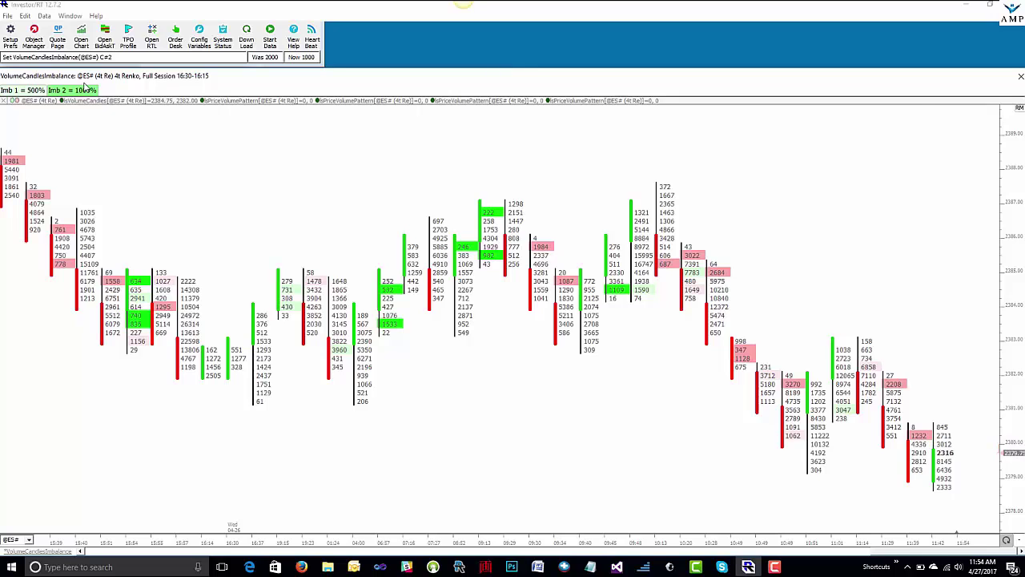
key("F11")
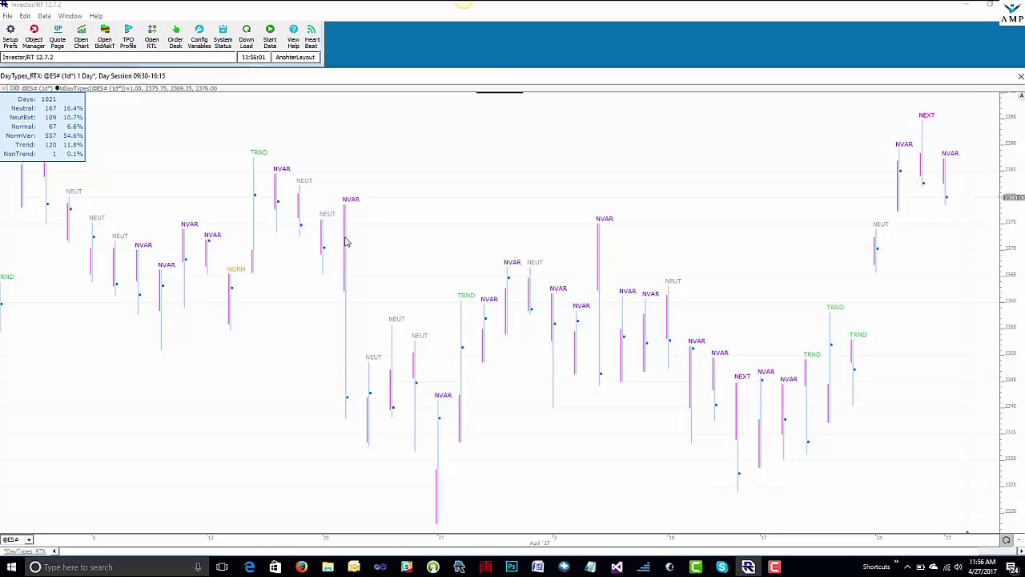
key("ctrl+Tab")
key("F11")
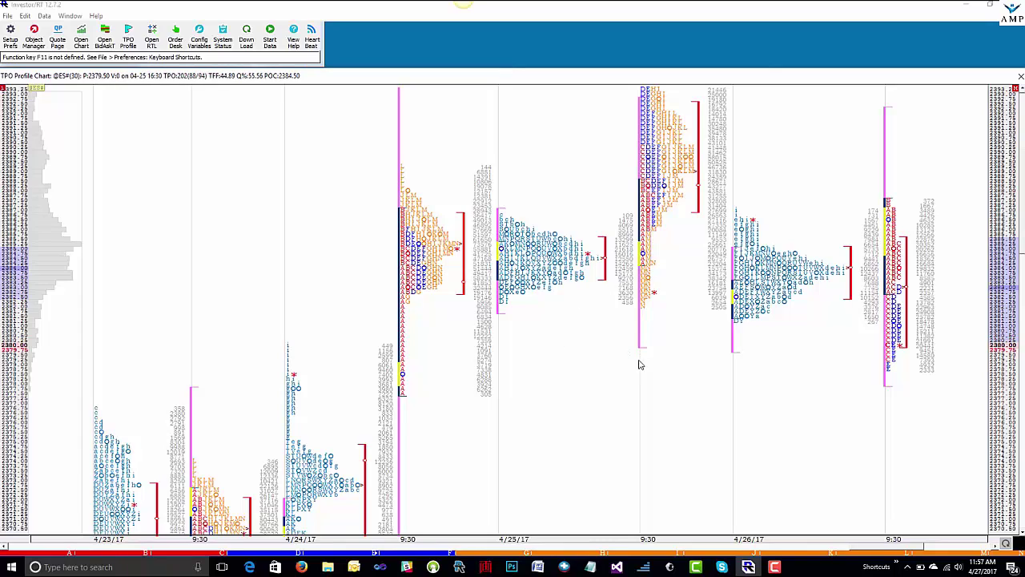
Darken the red letter color of the A period in the TPO Profile chart.
left_click(54, 553)
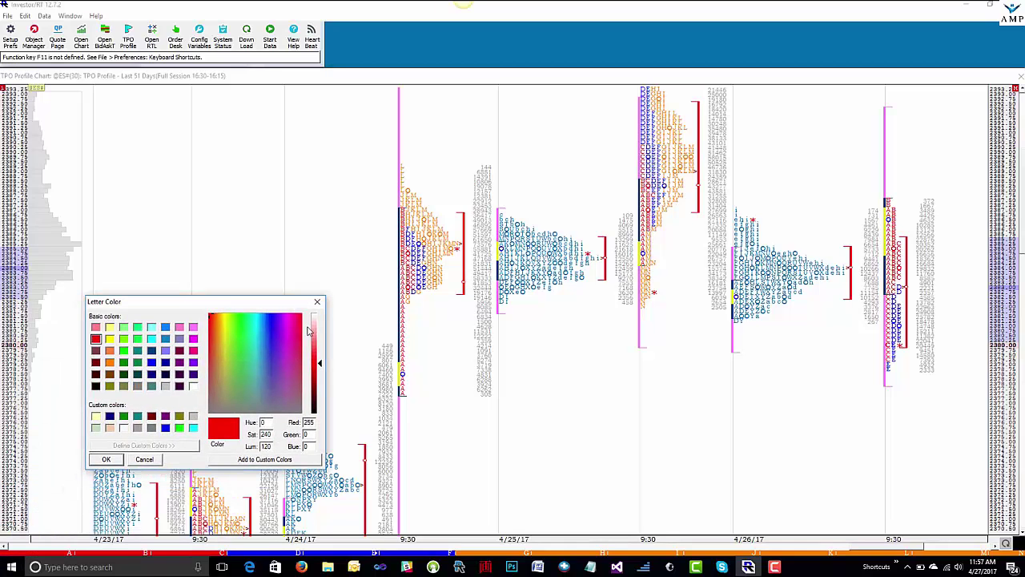
left_click(316, 393)
left_click(106, 459)
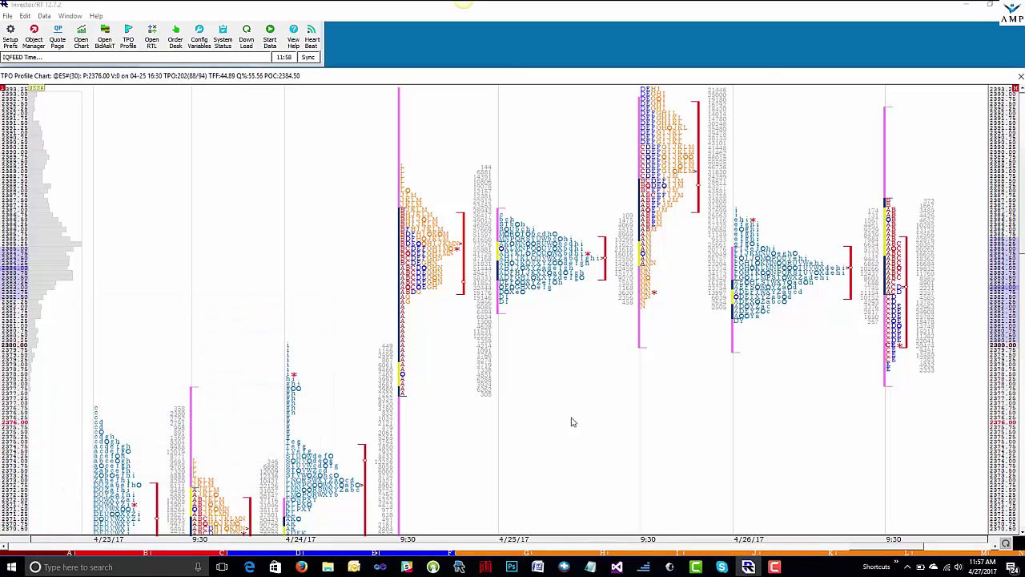
Split the 04-26 09:30 profile into separate letter columns and show the side panel with profile statistics.
left_click(672, 196)
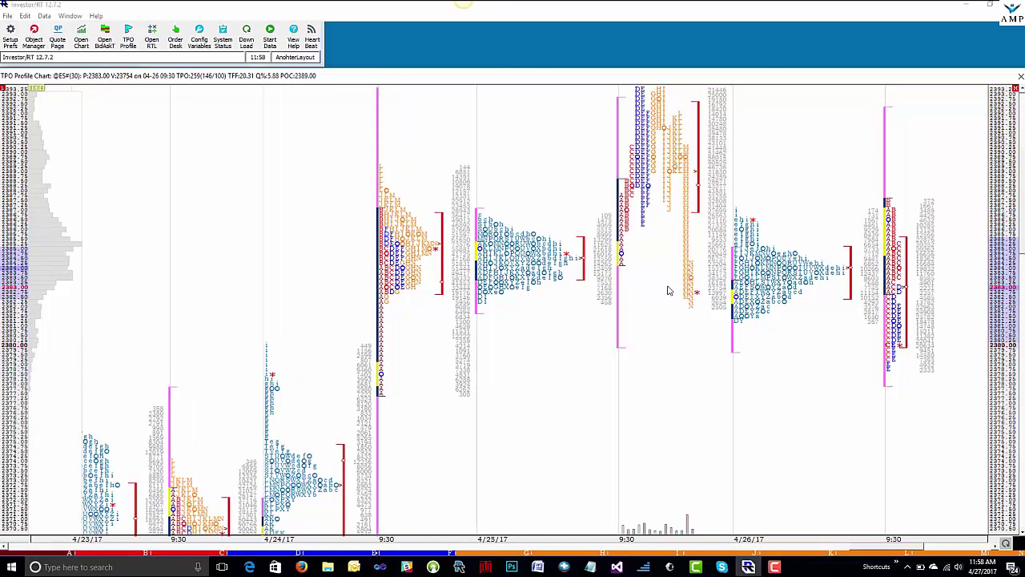
key("space")
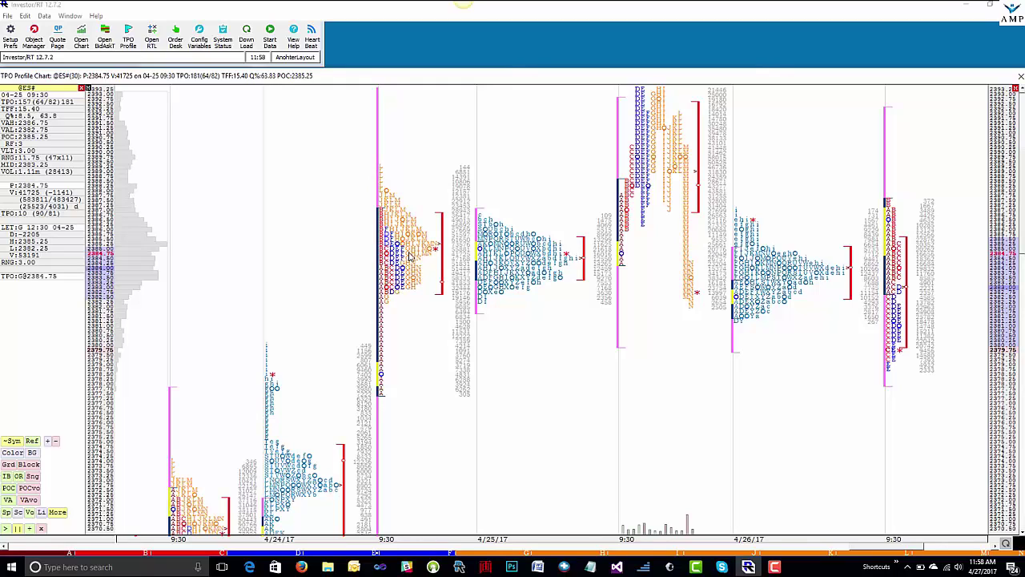
key("F11")
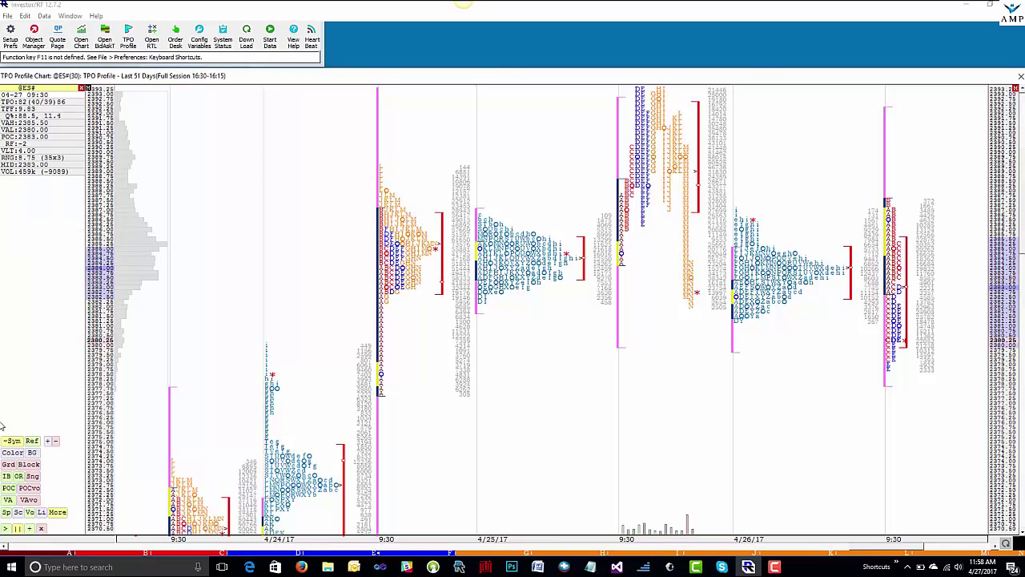
Review the Price Levels options in the TPO Profile chart preferences without changing them.
double_click(555, 407)
left_click(466, 101)
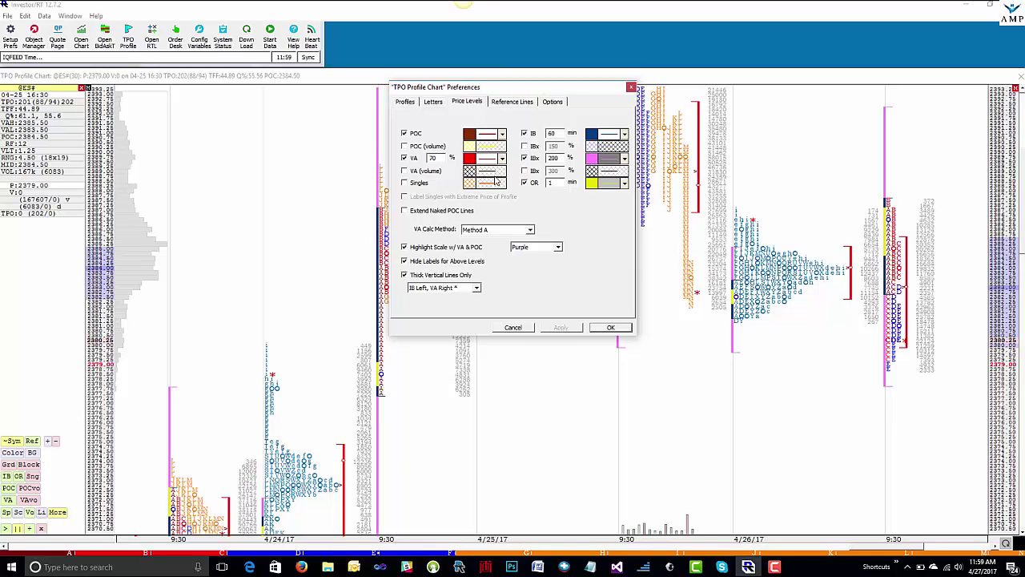
left_click(514, 327)
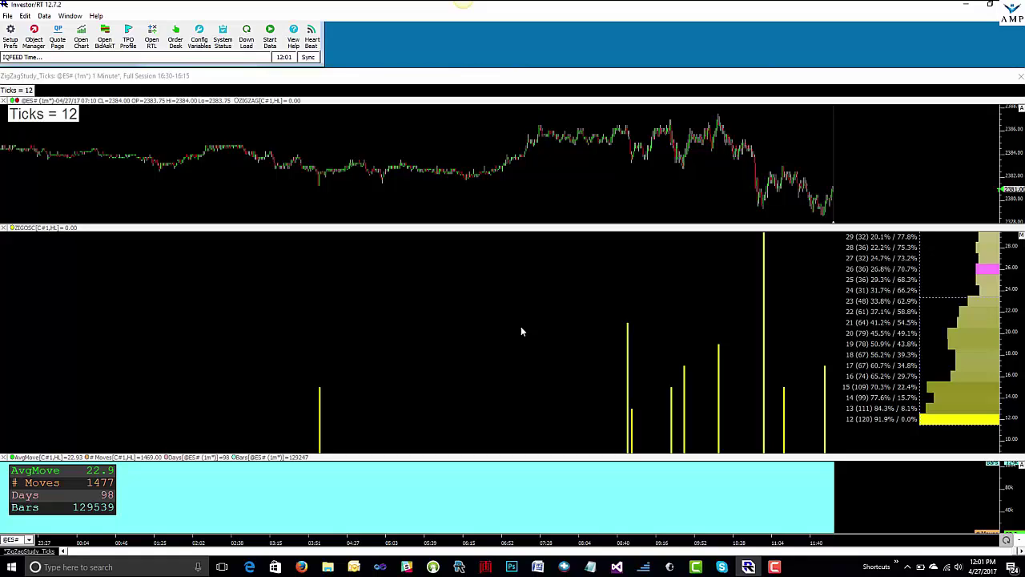
Examine the zigzag oscillator and its swing-size distribution histogram in the ZigZagStudy_Ticks chart.
left_click(537, 355)
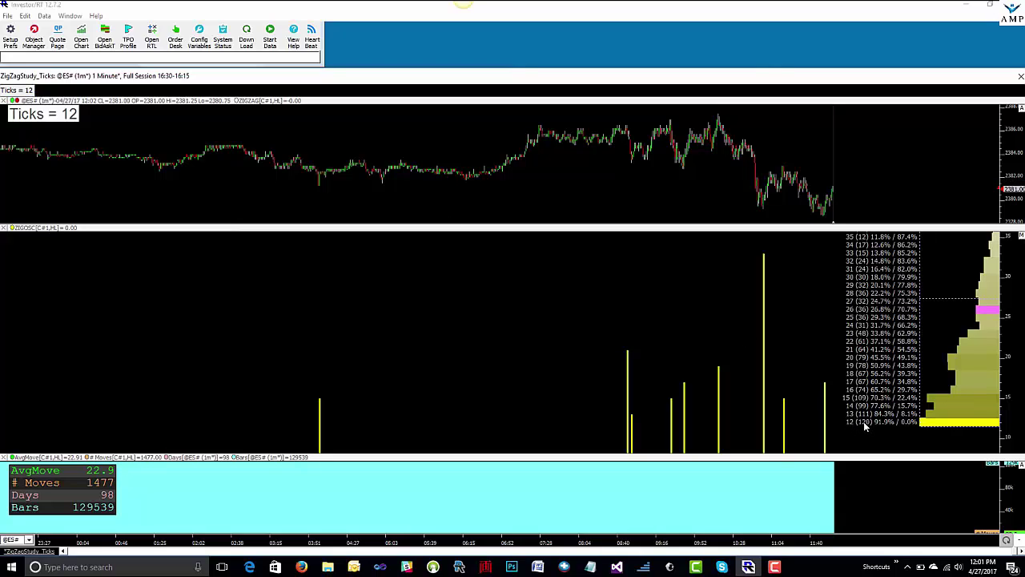
key("F11")
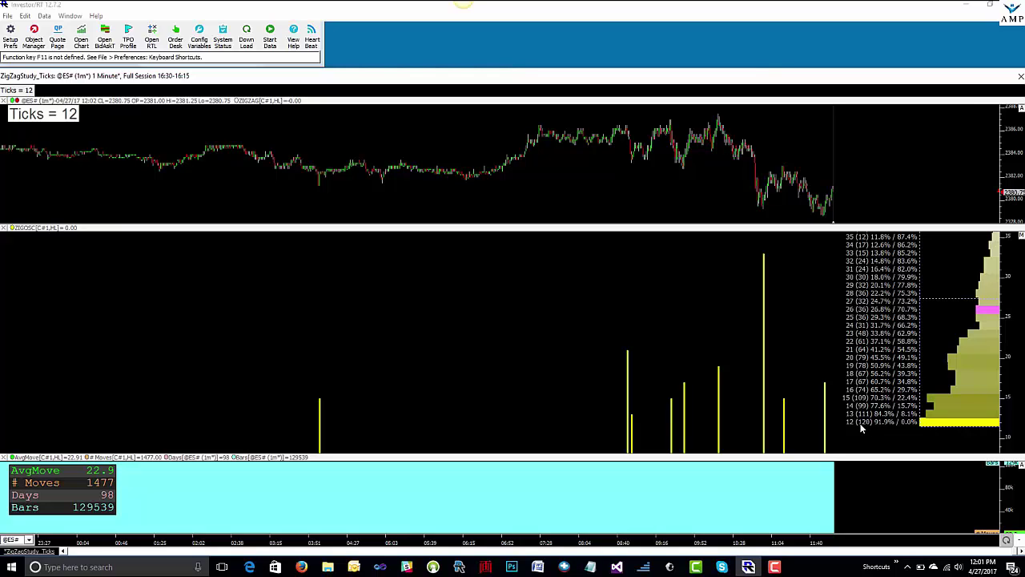
left_click(801, 378)
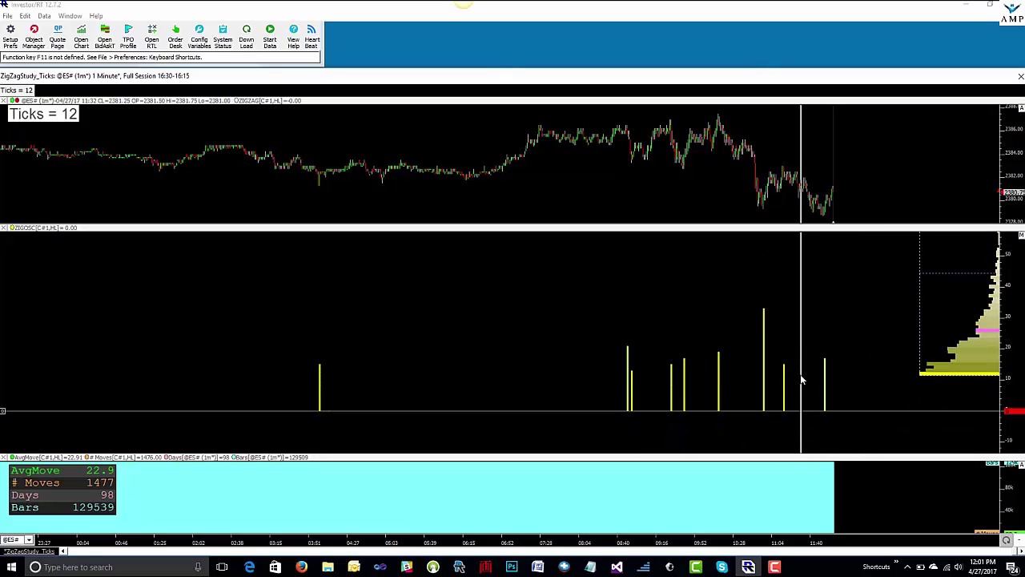
left_click(797, 380)
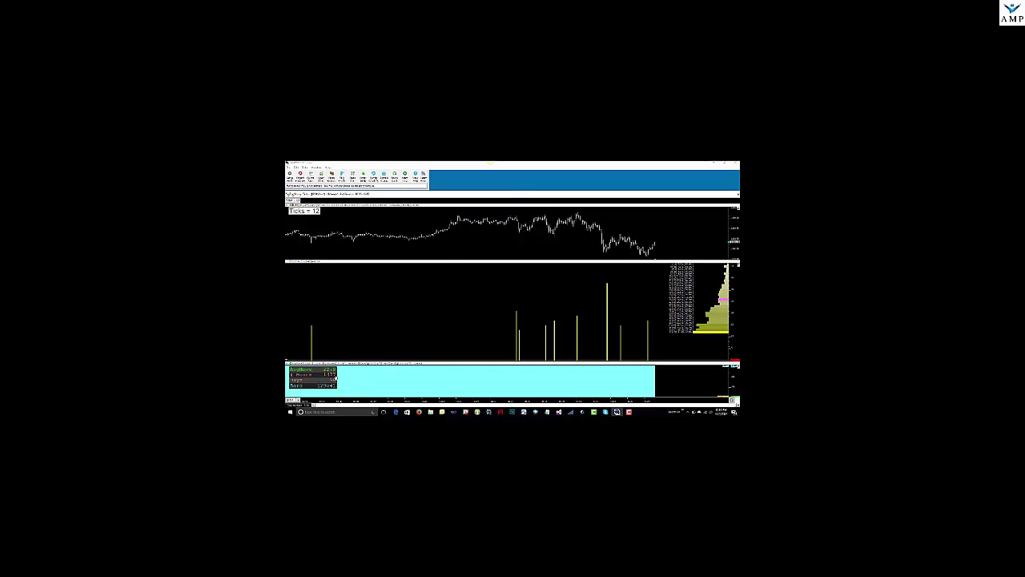
Switch to the web browser and browse the chart examples listed on the Linnsoft website.
key("alt+Tab")
scroll(335, 378, "down", 5)
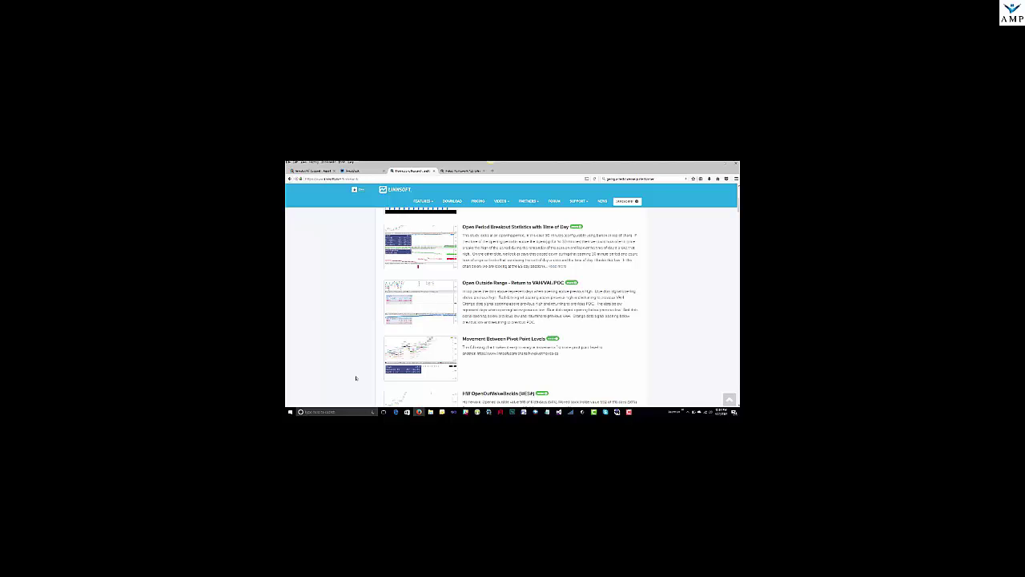
Return to Investor/RT and restore the enlarged zigzag chart to the tiled layout of all charts.
key("alt+Tab")
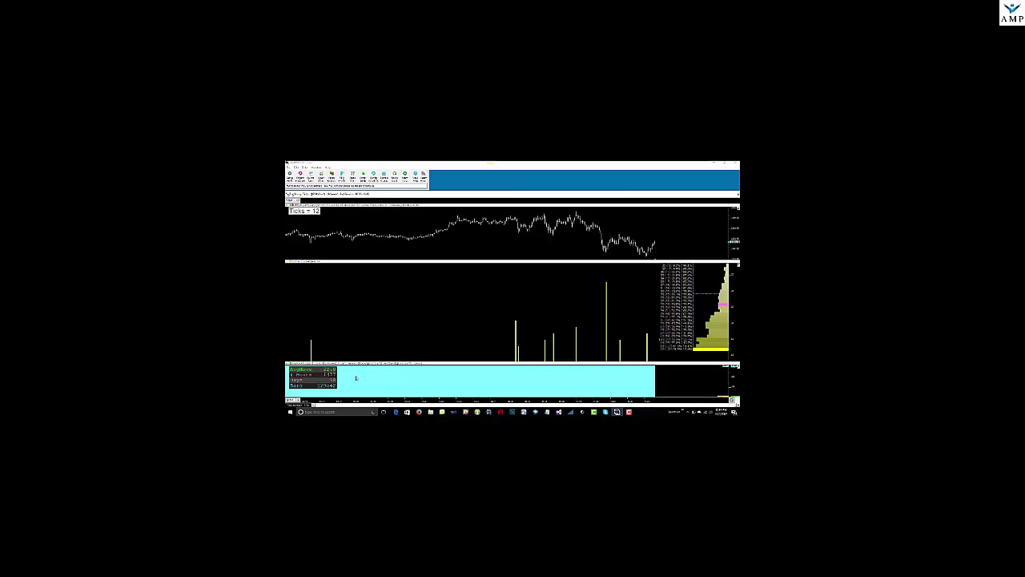
key("z")
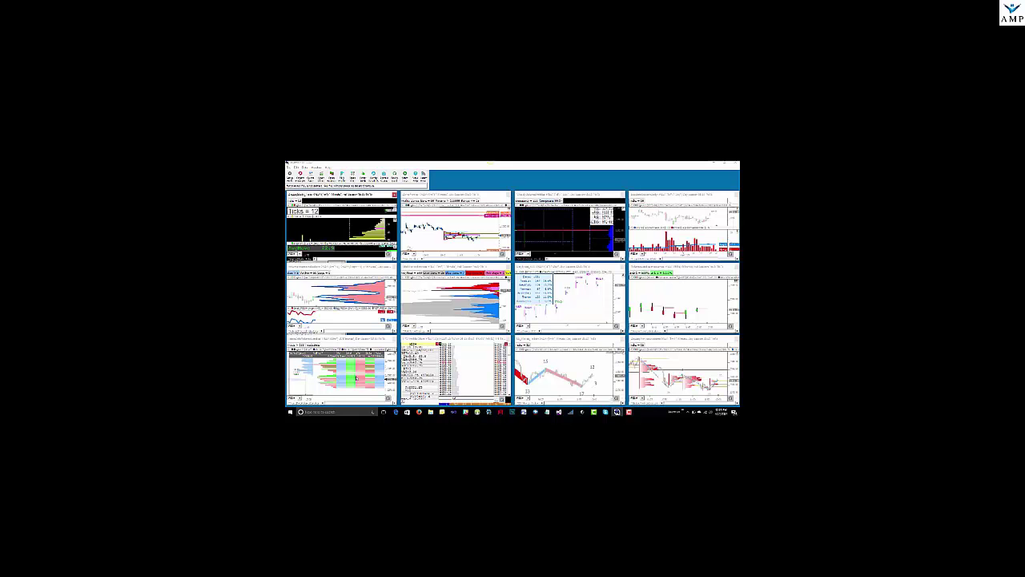